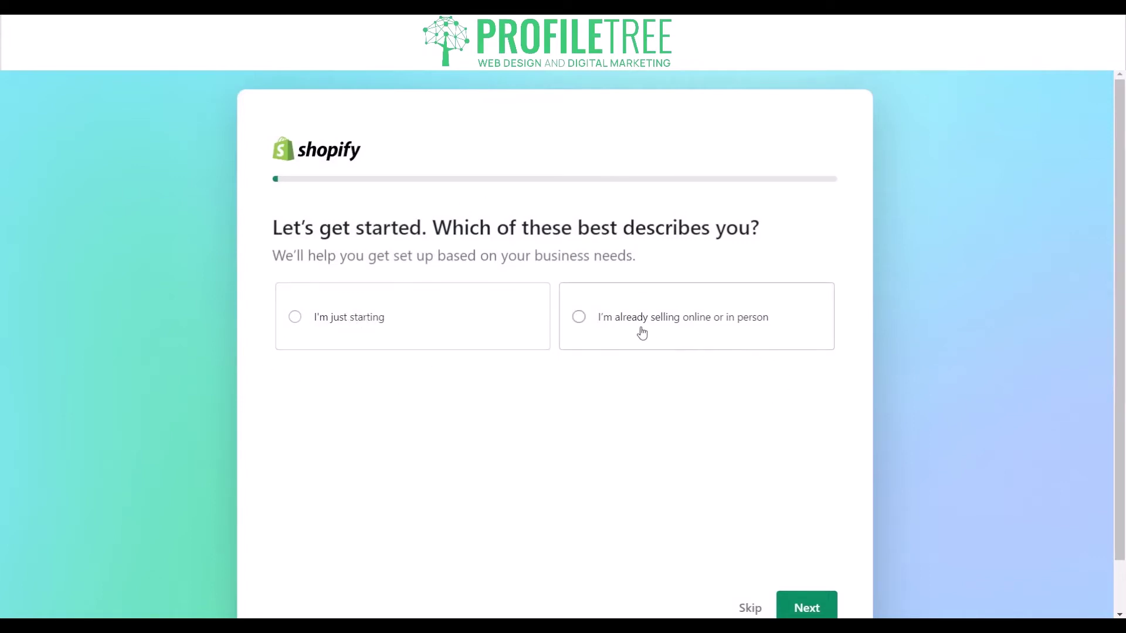
Step: Answer the business stage question with 'I'm just starting'
left_click(460, 335)
scroll(763, 487, "down", 1)
left_click(804, 556)
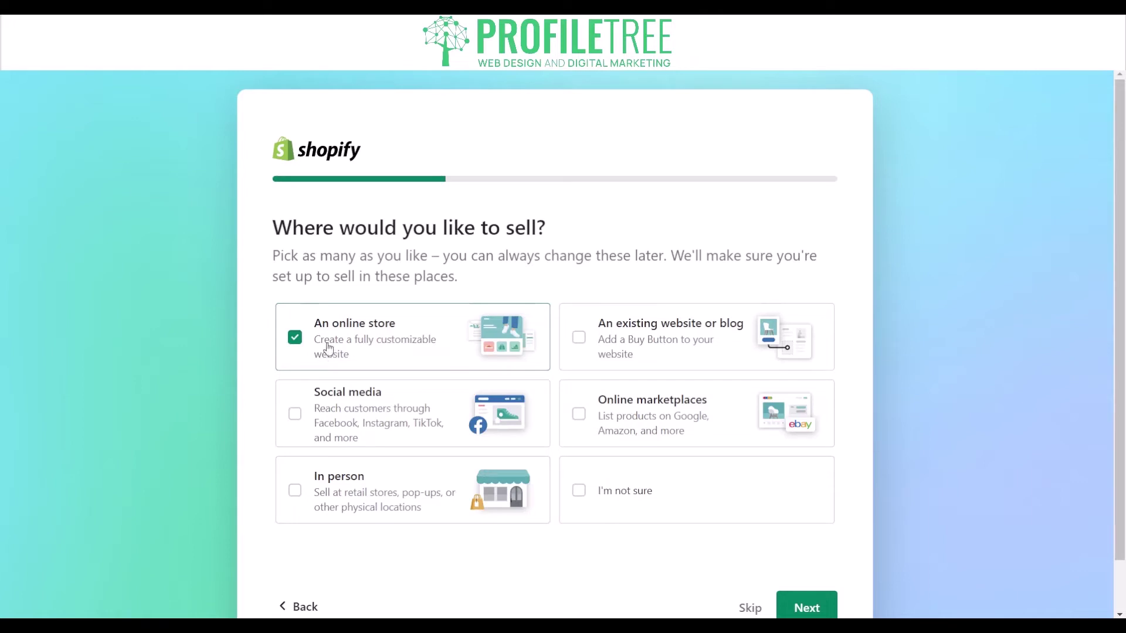
Step: Untick online store, mark unsure where to sell, and choose 'I'll decide later' for products
scroll(329, 351, "down", 1)
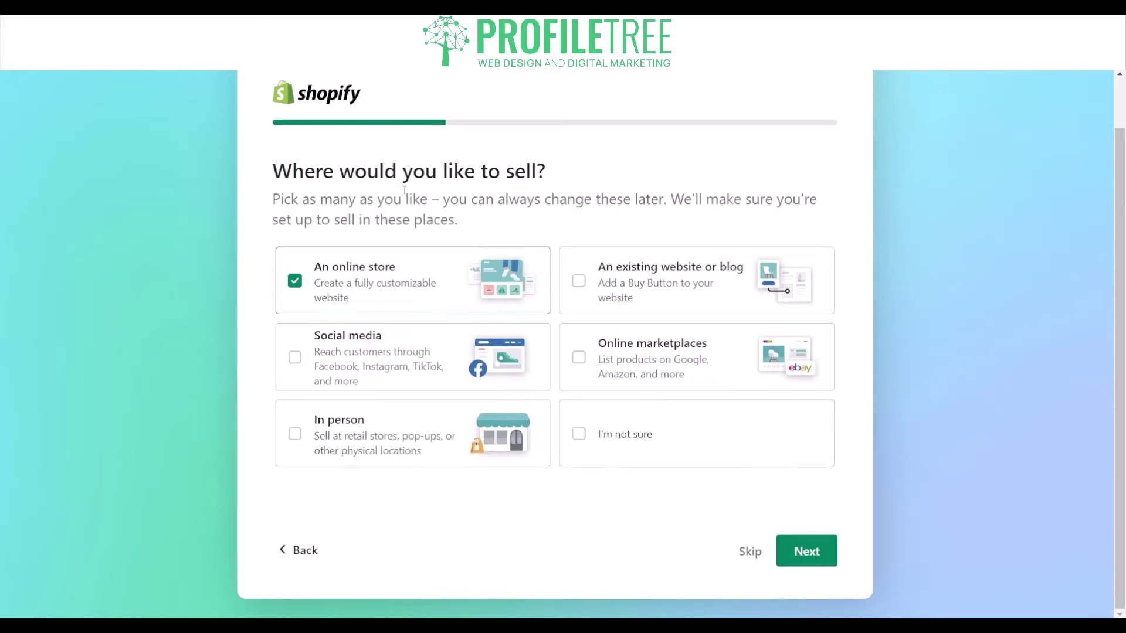
left_click(296, 281)
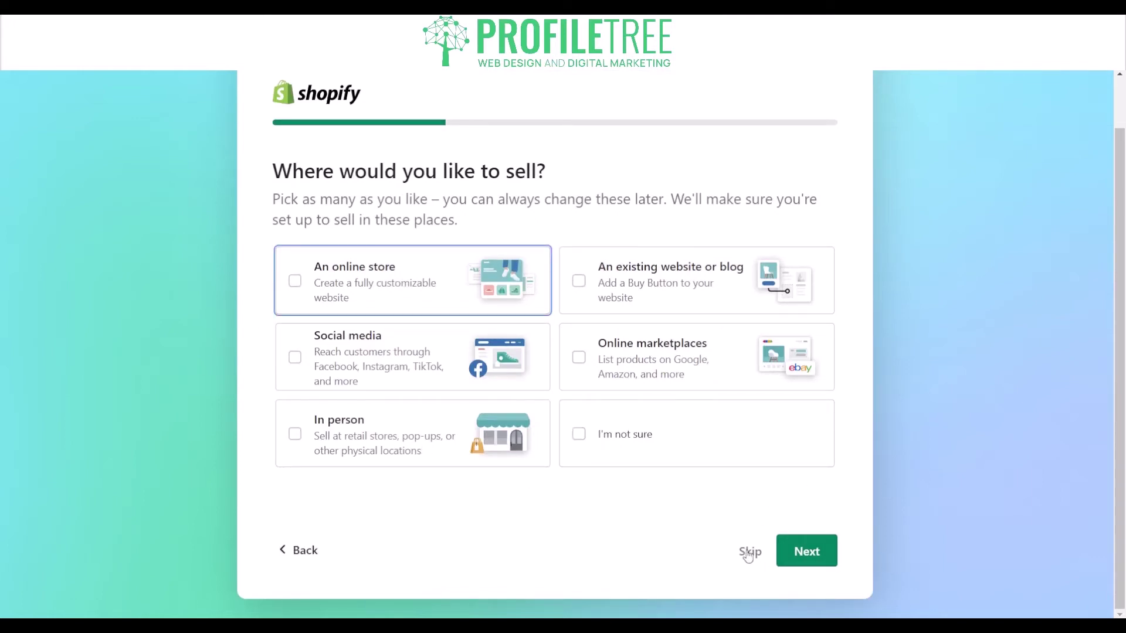
left_click(733, 457)
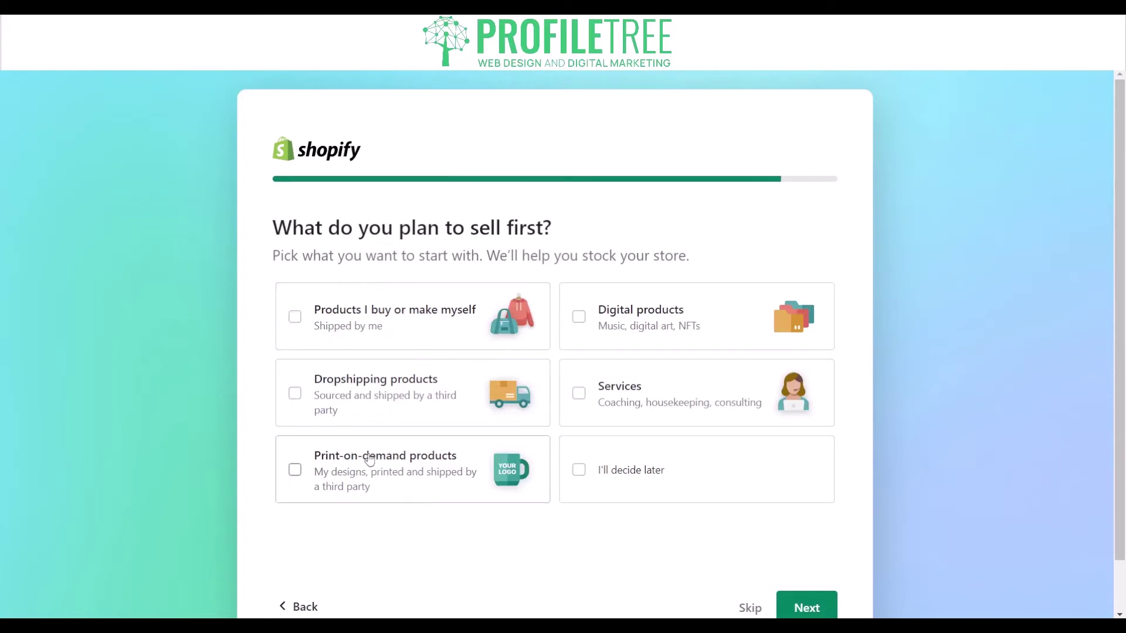
left_click(733, 484)
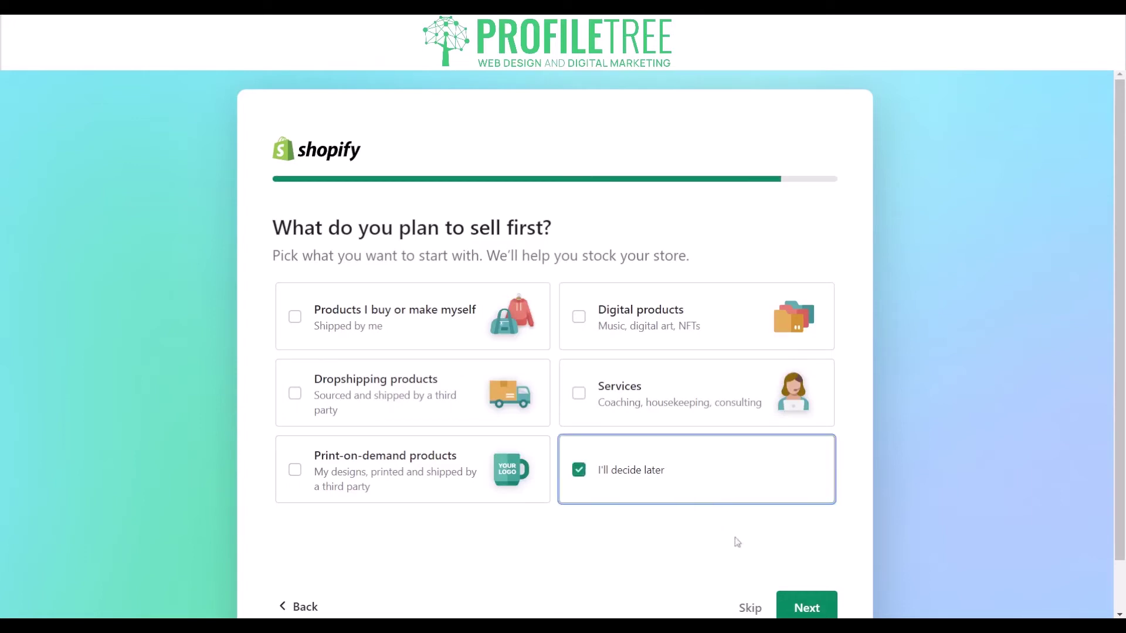
left_click(701, 488)
left_click(711, 475)
left_click(780, 595)
left_click(537, 386)
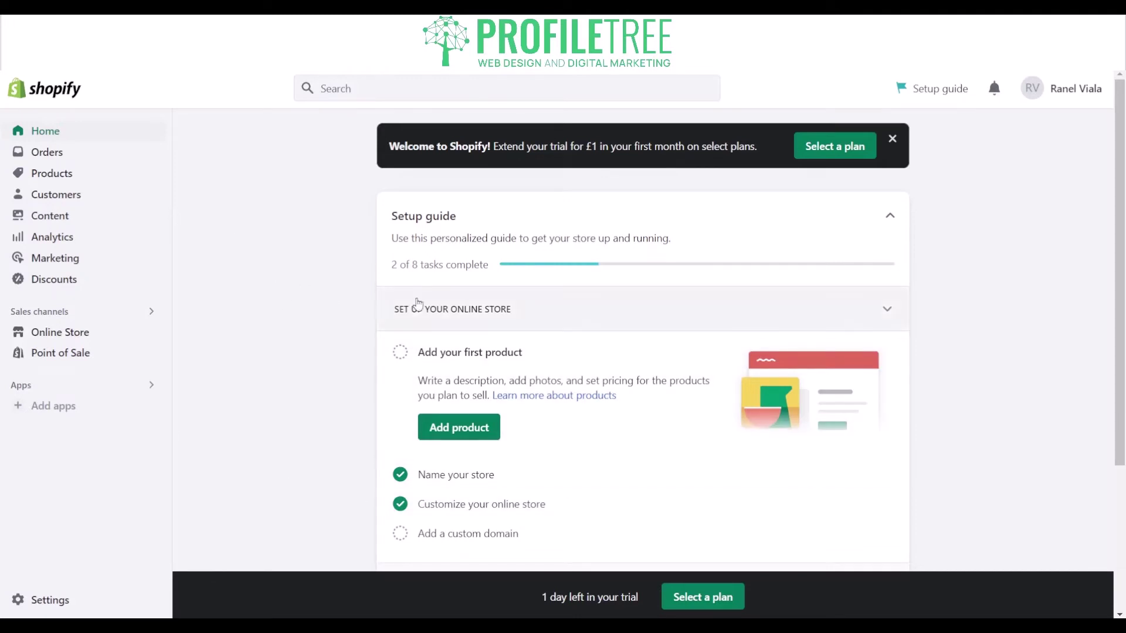
Step: Start the first-product task from the setup guide and continue with the existing account
scroll(359, 245, "down", 1)
scroll(362, 234, "up", 1)
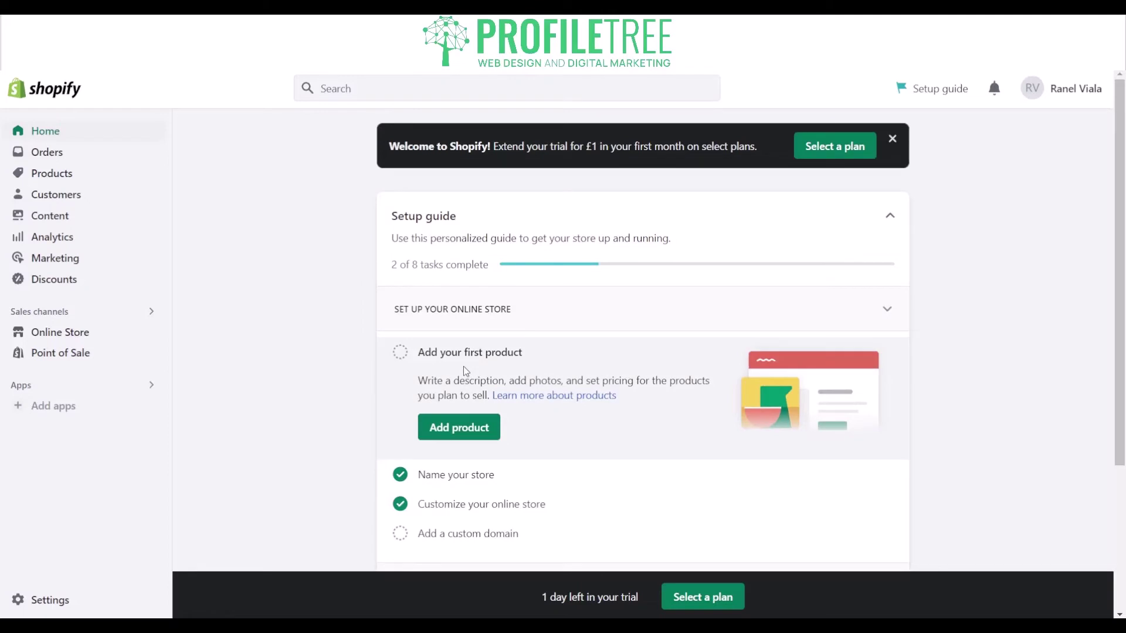
scroll(404, 354, "down", 1)
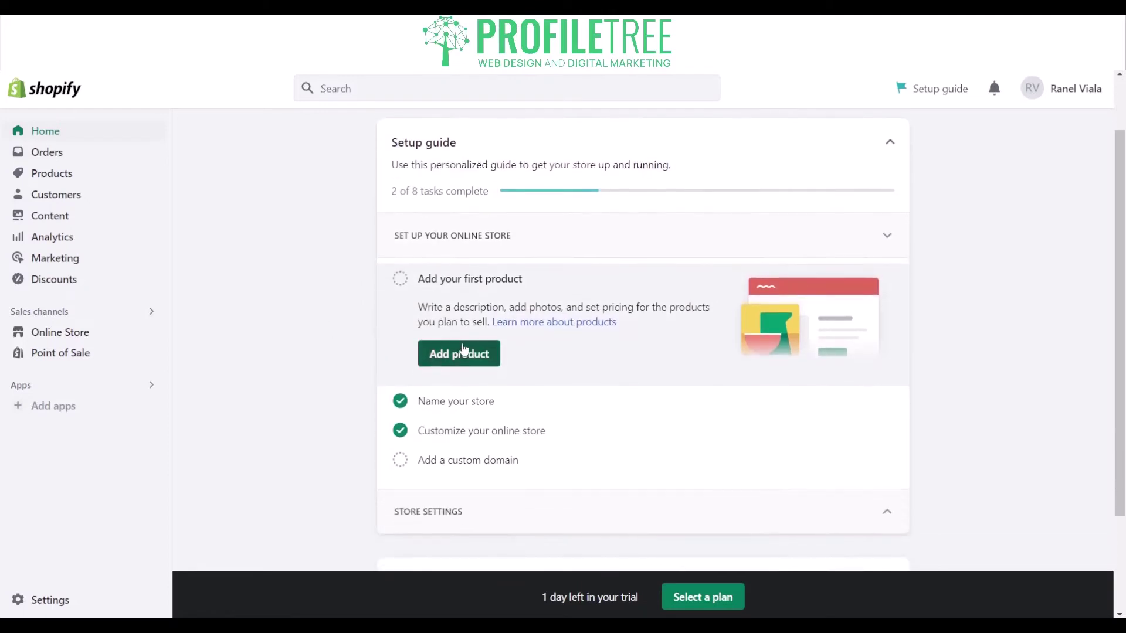
left_click(464, 353)
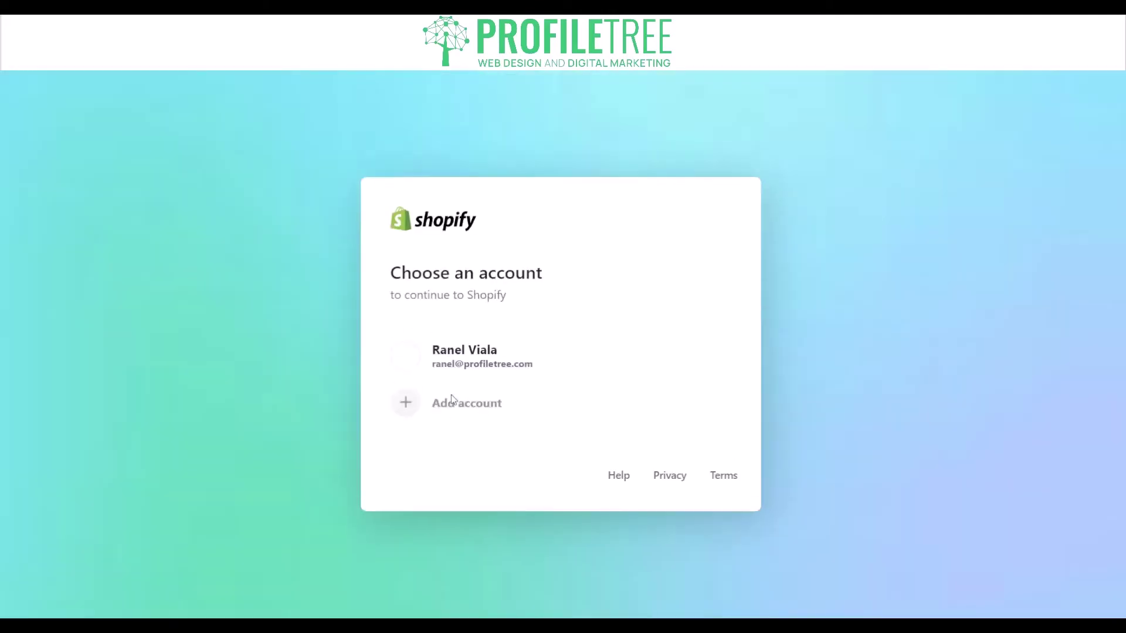
left_click(644, 367)
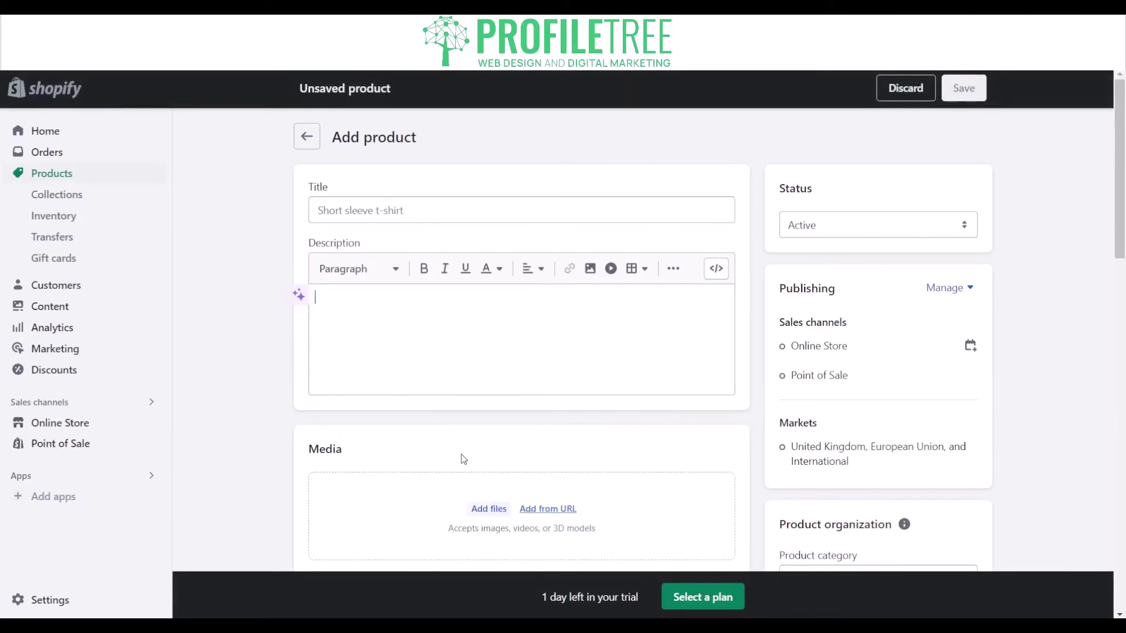
Step: Price the product at 59.99 with no tax charged and a 9.99 cost per item
scroll(423, 430, "down", 3)
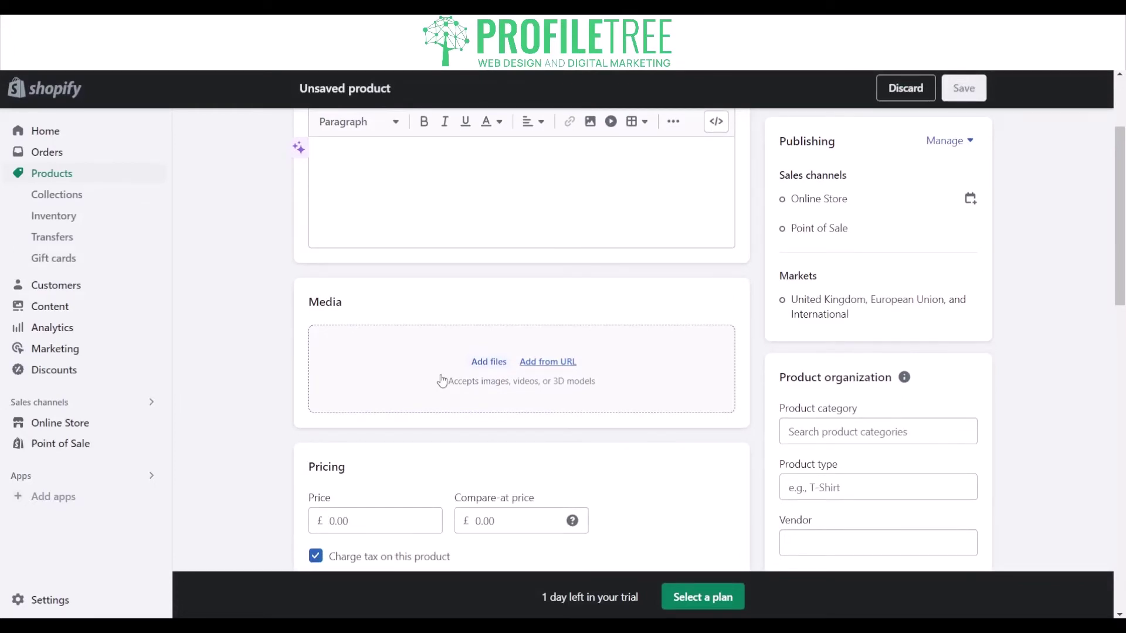
scroll(337, 377, "down", 4)
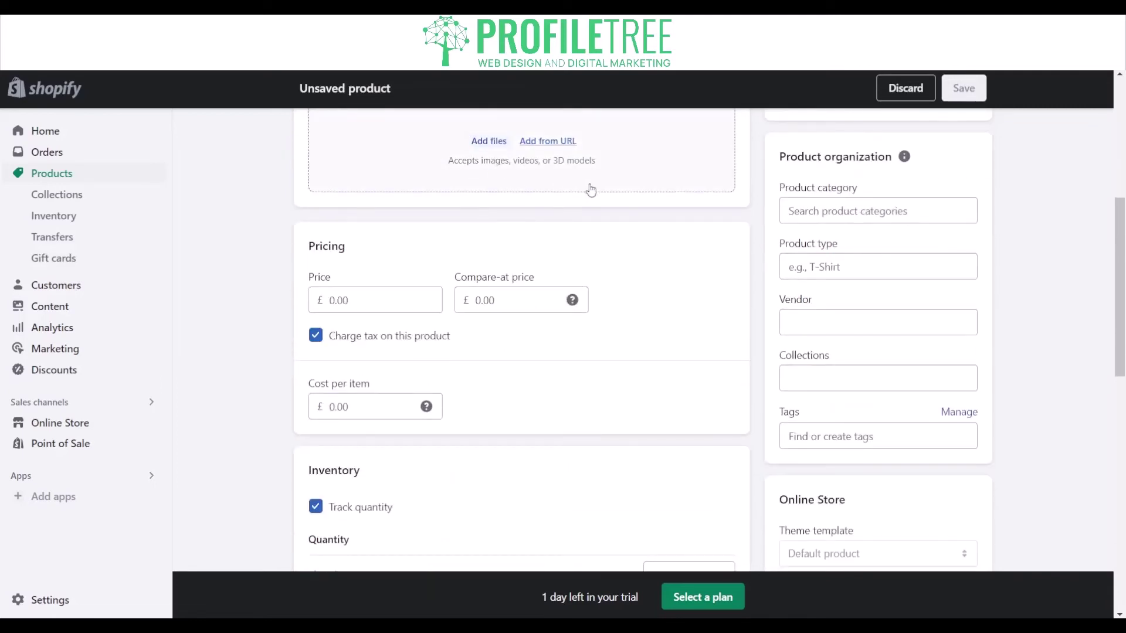
scroll(580, 193, "up", 3)
scroll(388, 309, "down", 3)
left_click(344, 302)
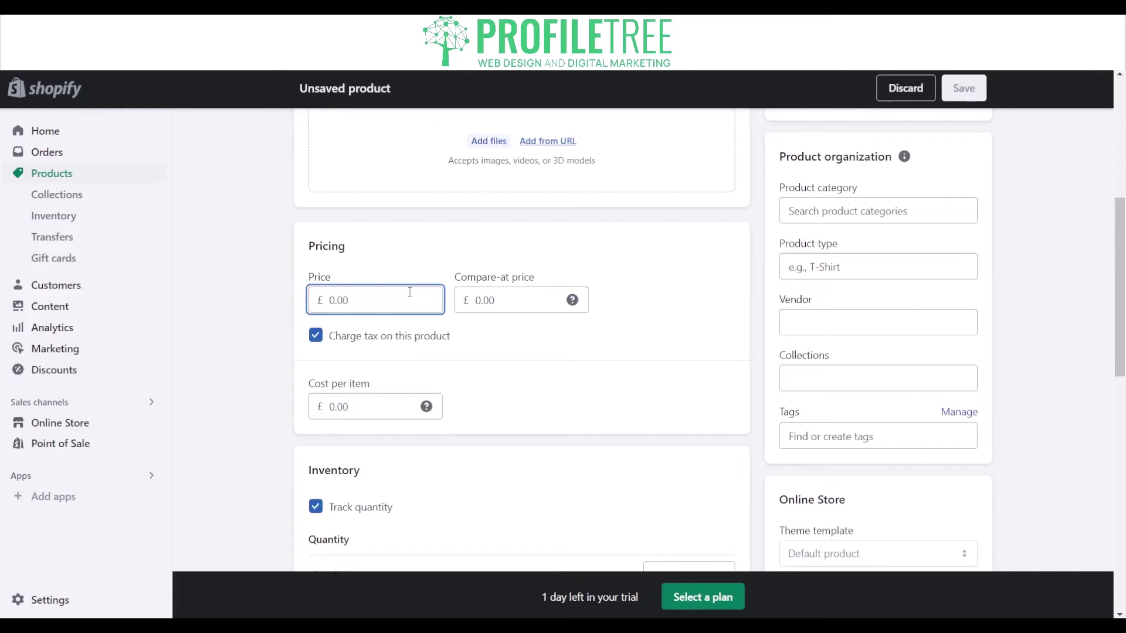
type("59")
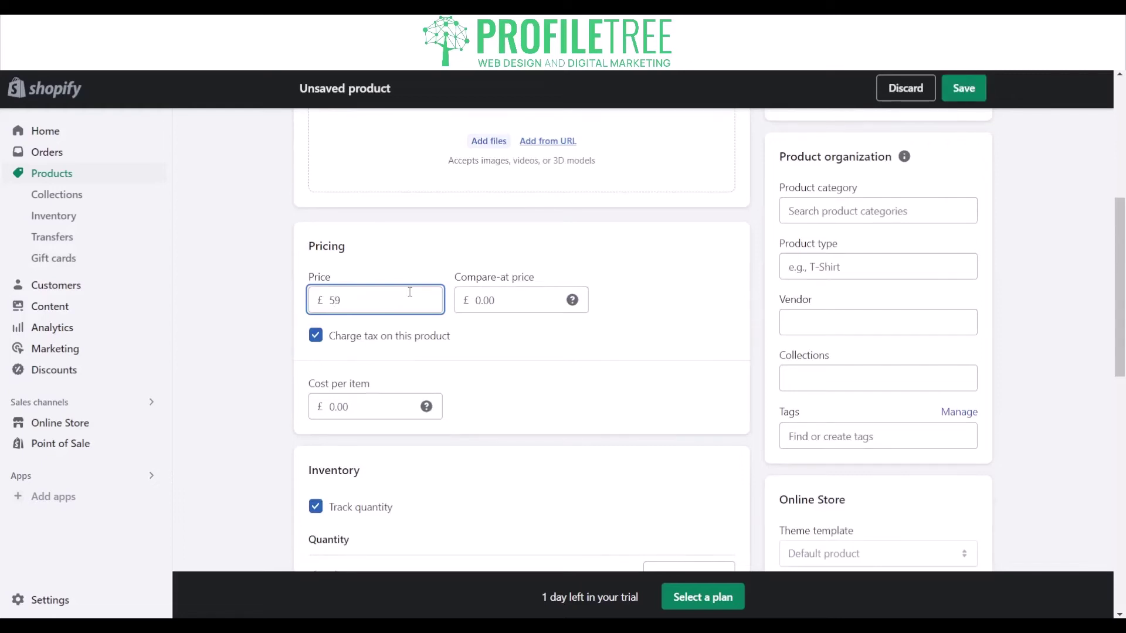
type(".99")
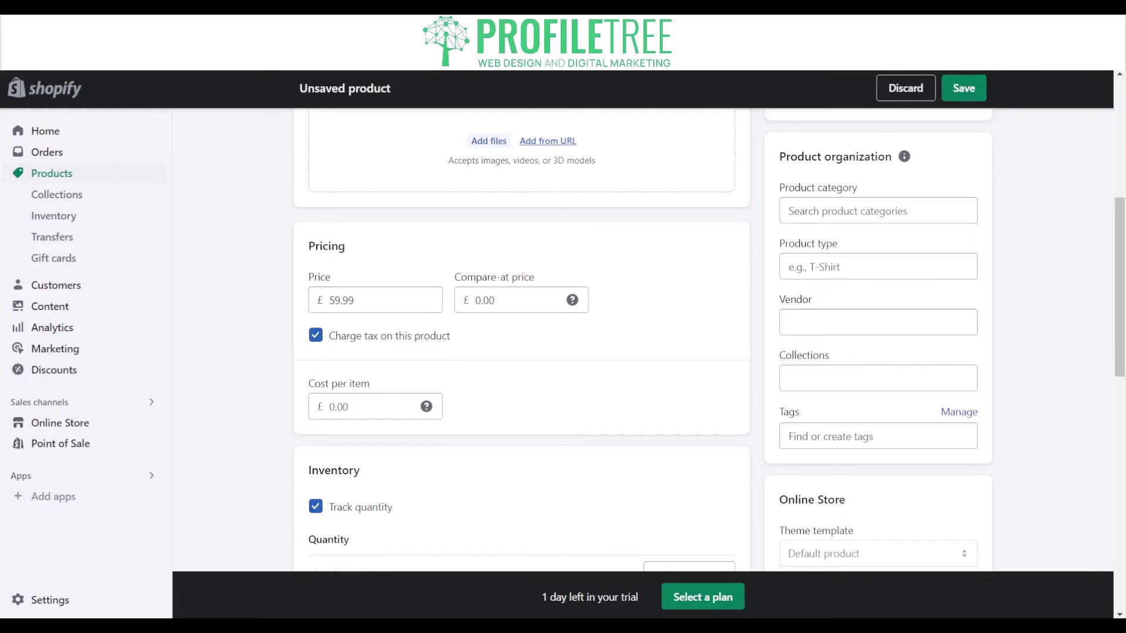
left_click(317, 336)
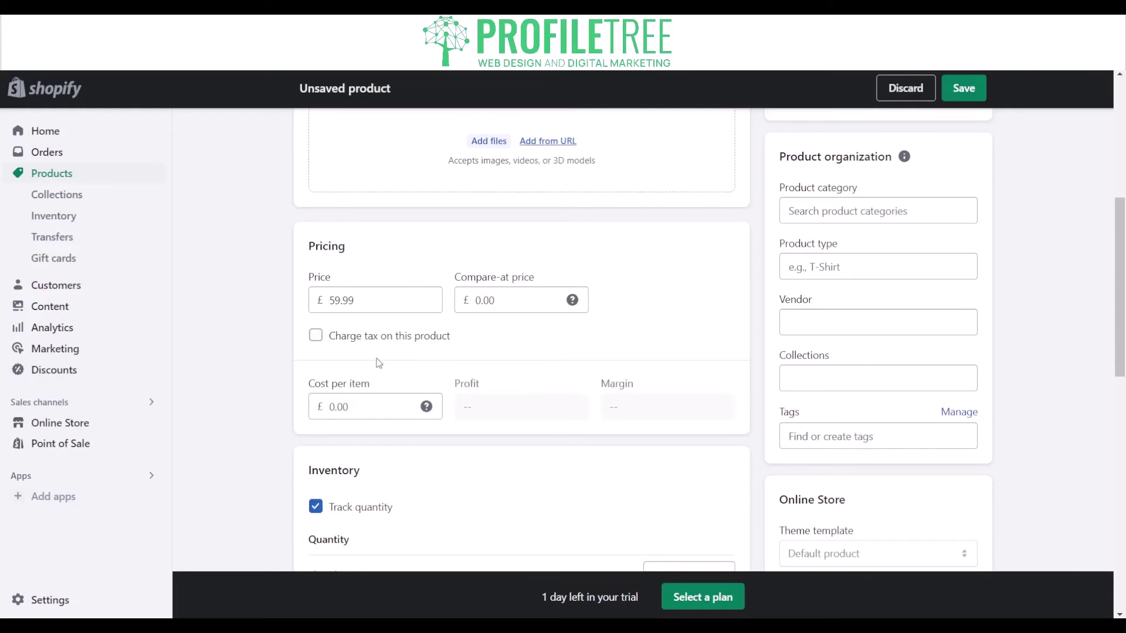
left_click(336, 416)
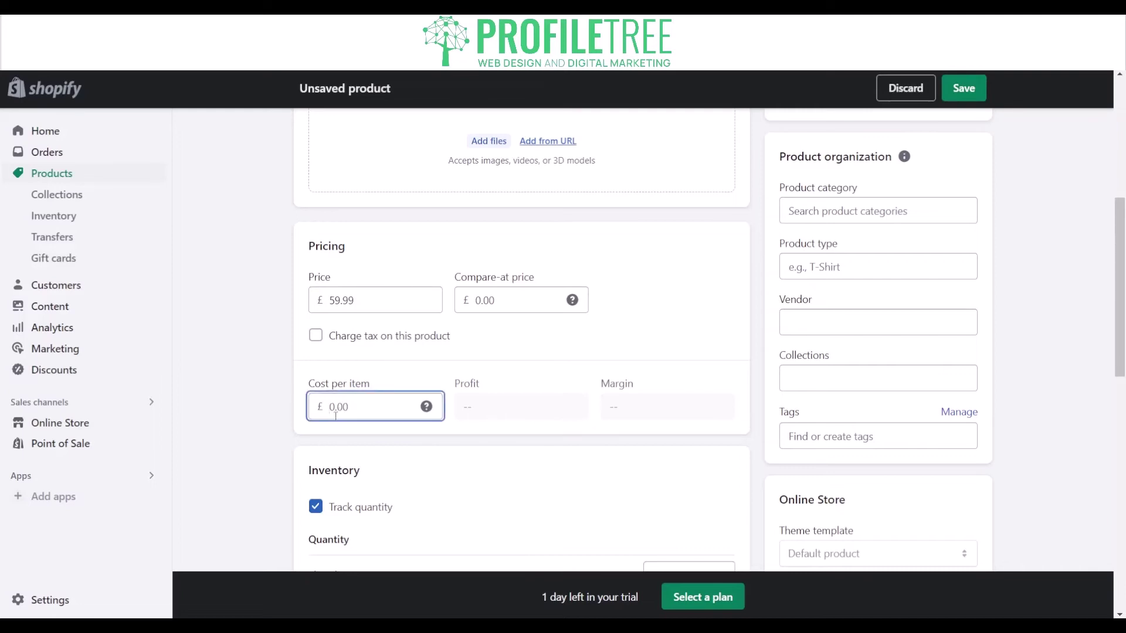
type("9.99")
Step: Enter 3 as the Shop location stock quantity, then clear it again
scroll(428, 385, "down", 4)
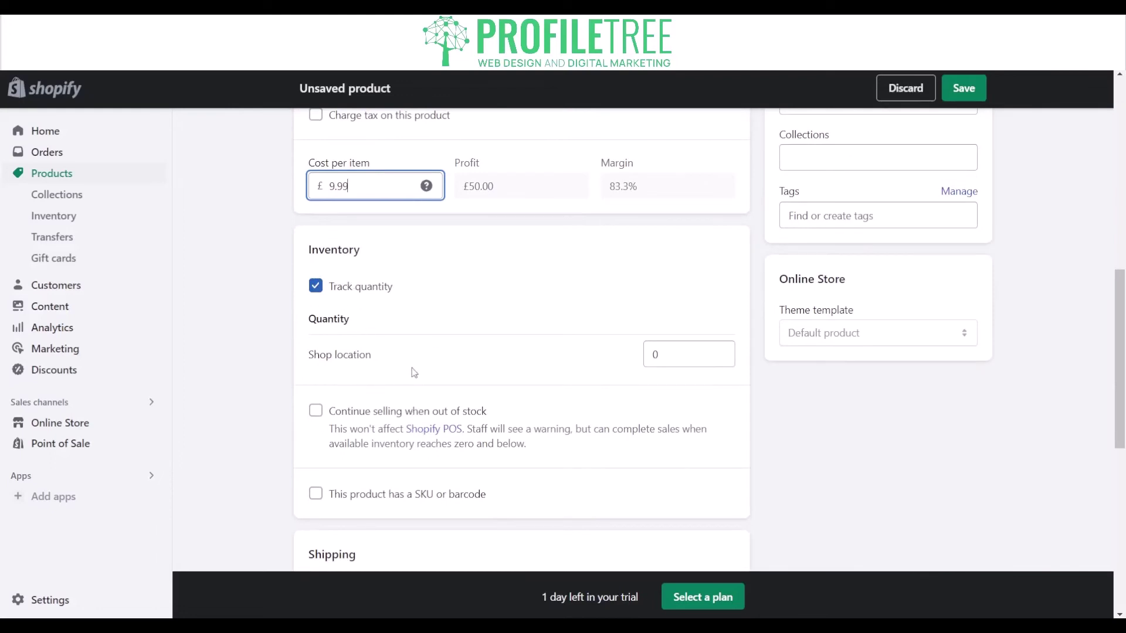
left_click(658, 354)
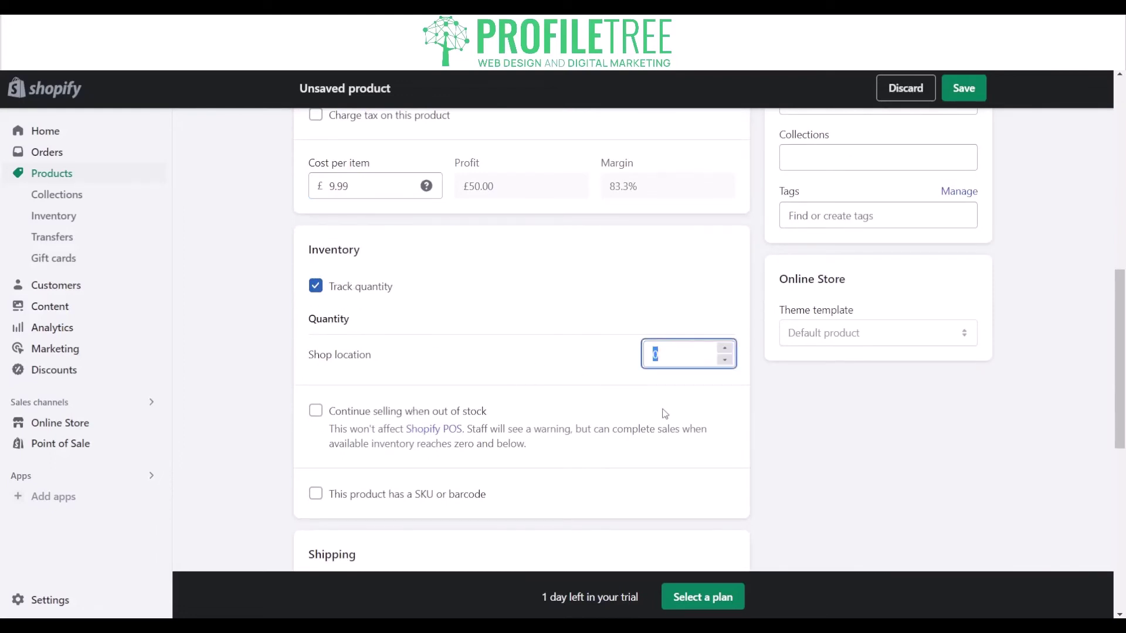
type("3")
left_click(494, 338)
left_click(699, 357)
key("BackSpace")
Step: Look over the shipping weight and customs information fields, then return to the form's top
scroll(404, 401, "down", 3)
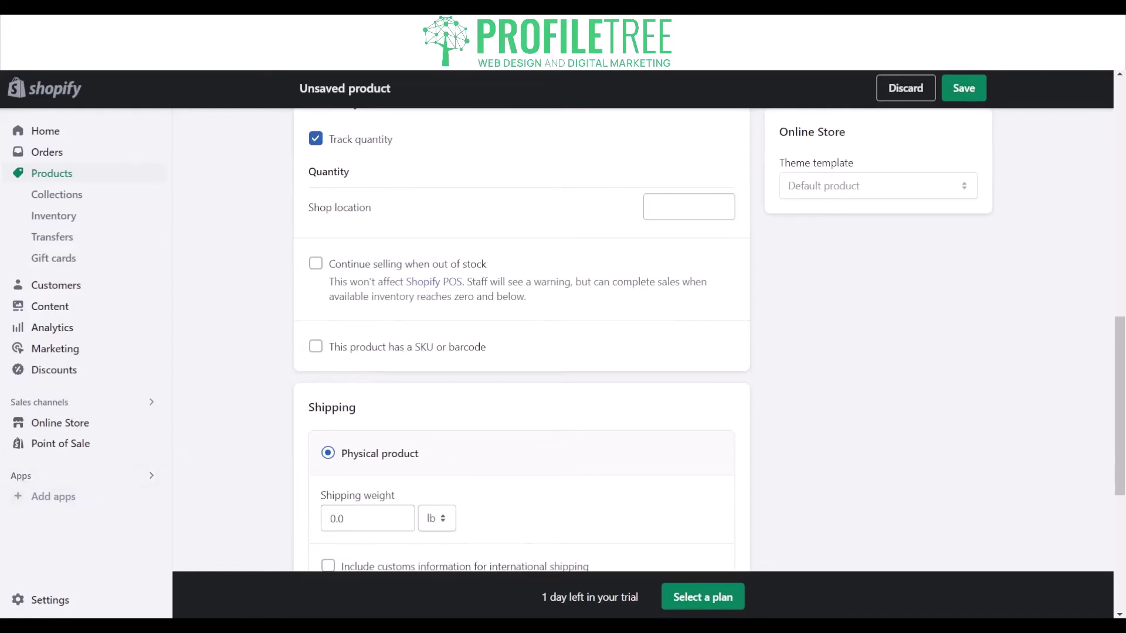
scroll(522, 340, "down", 3)
left_click(332, 374)
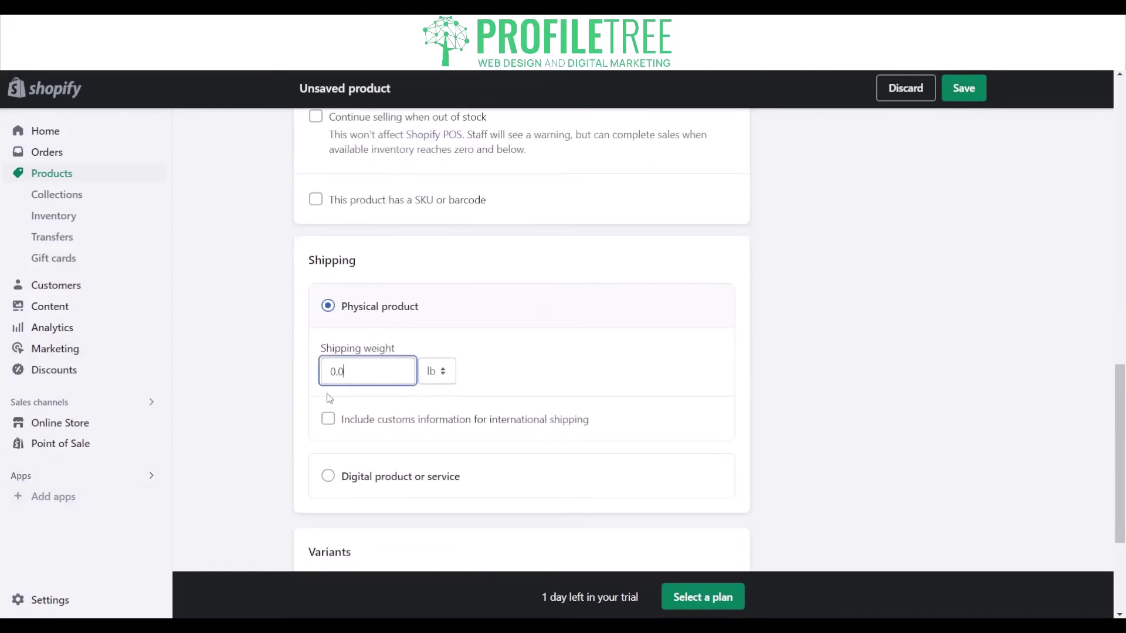
left_click(376, 421)
left_click(352, 414)
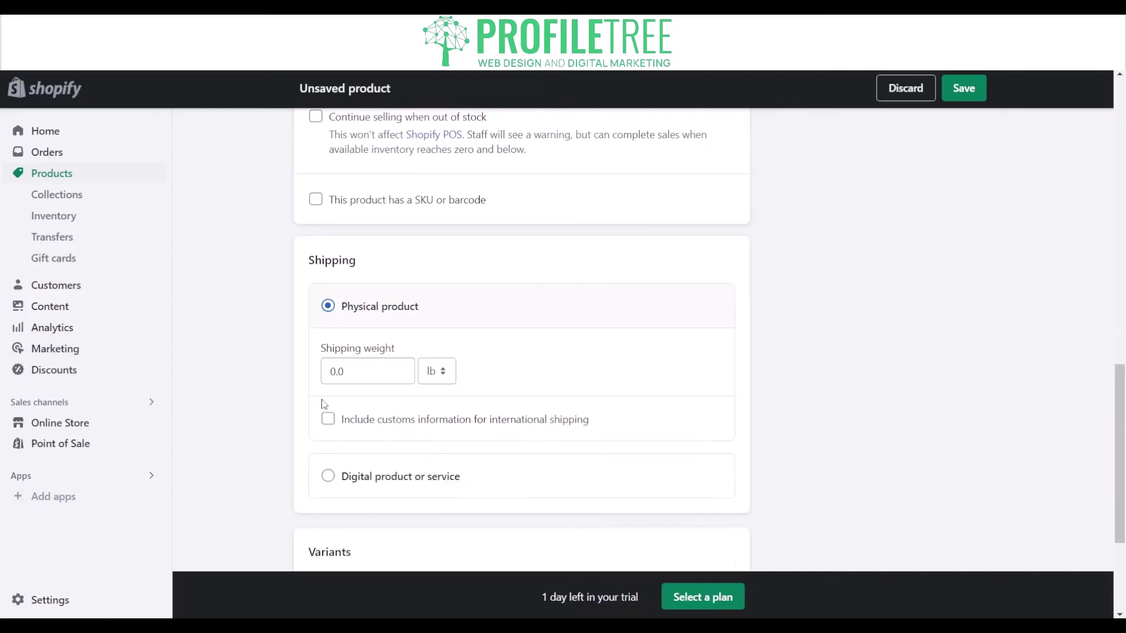
scroll(352, 414, "down", 4)
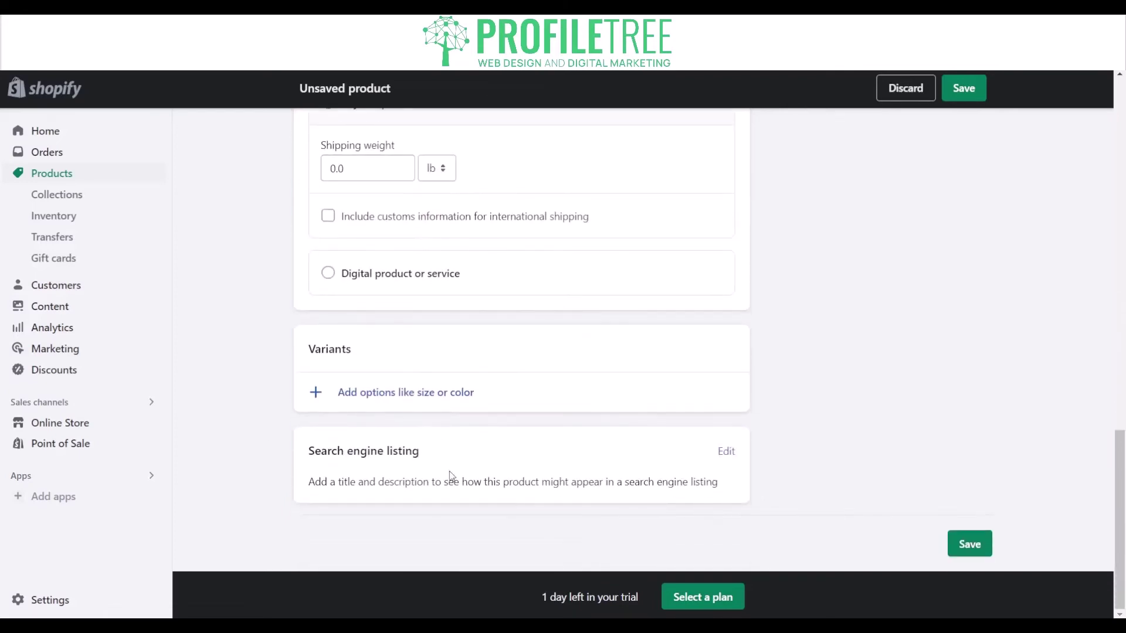
scroll(540, 420, "up", 10)
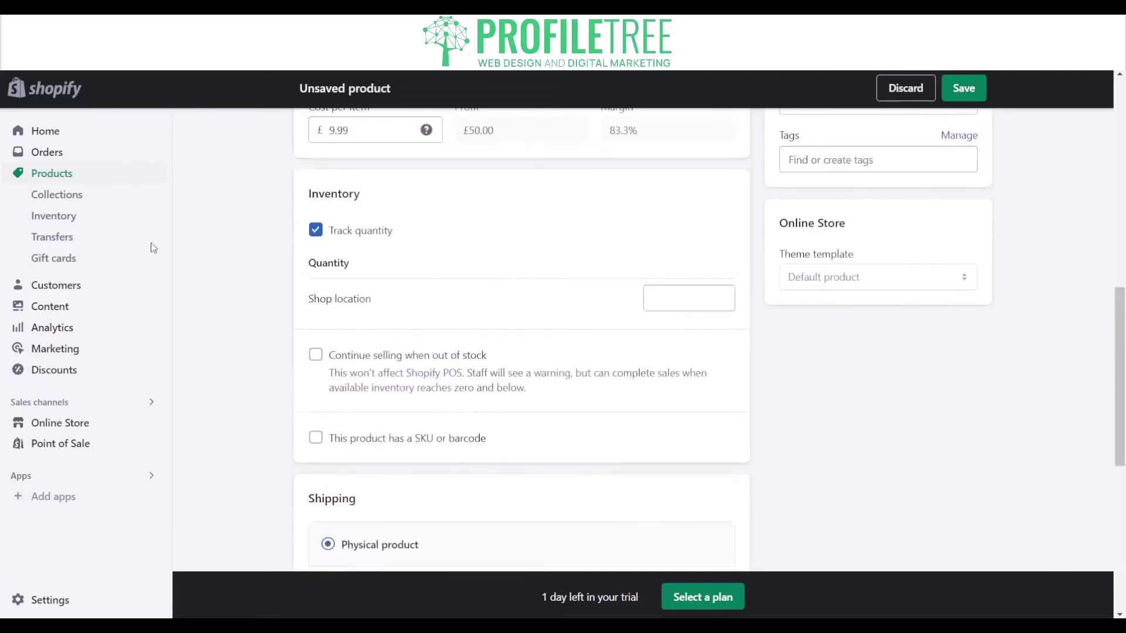
scroll(370, 346, "up", 1)
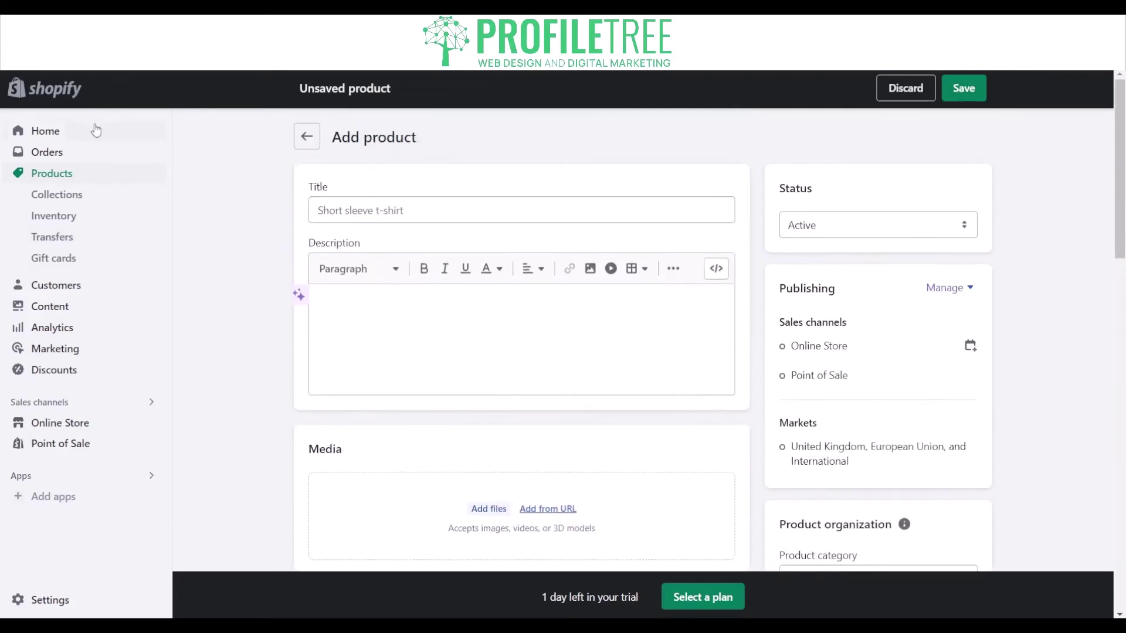
Step: Enter Tshirt as the product title and save the product
left_click(322, 203)
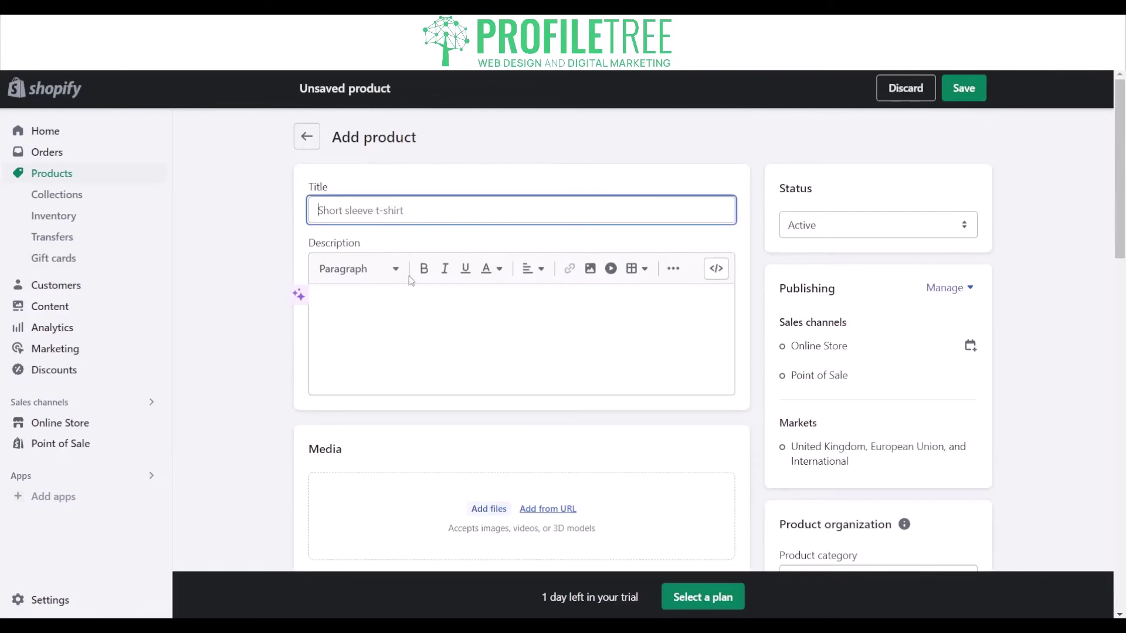
type("Tshirt")
scroll(445, 328, "down", 2)
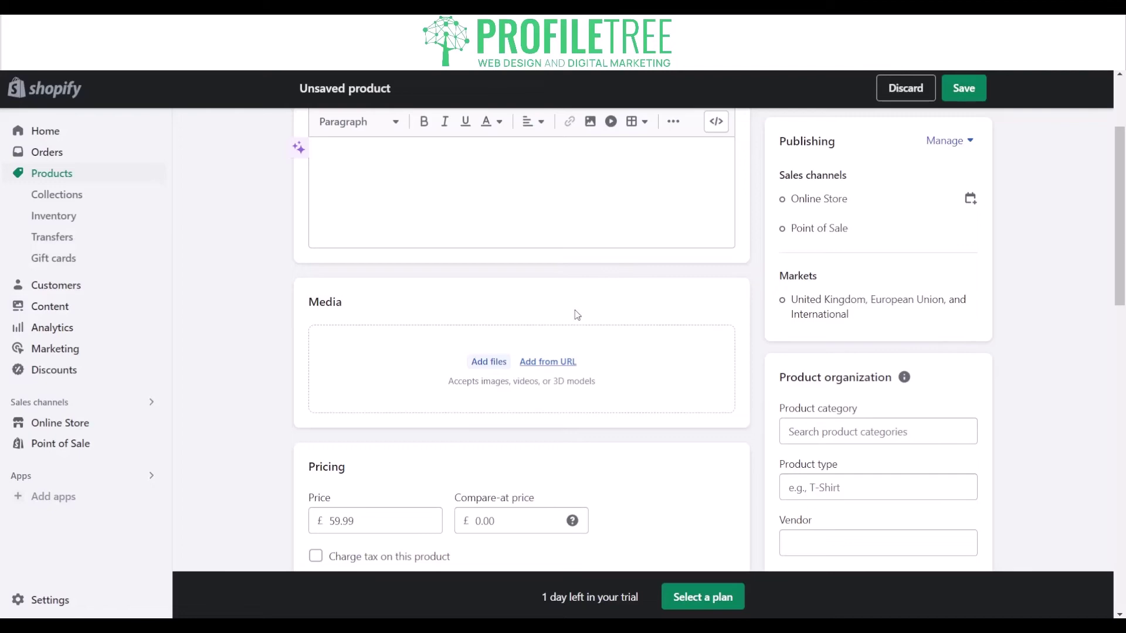
scroll(840, 223, "down", 4)
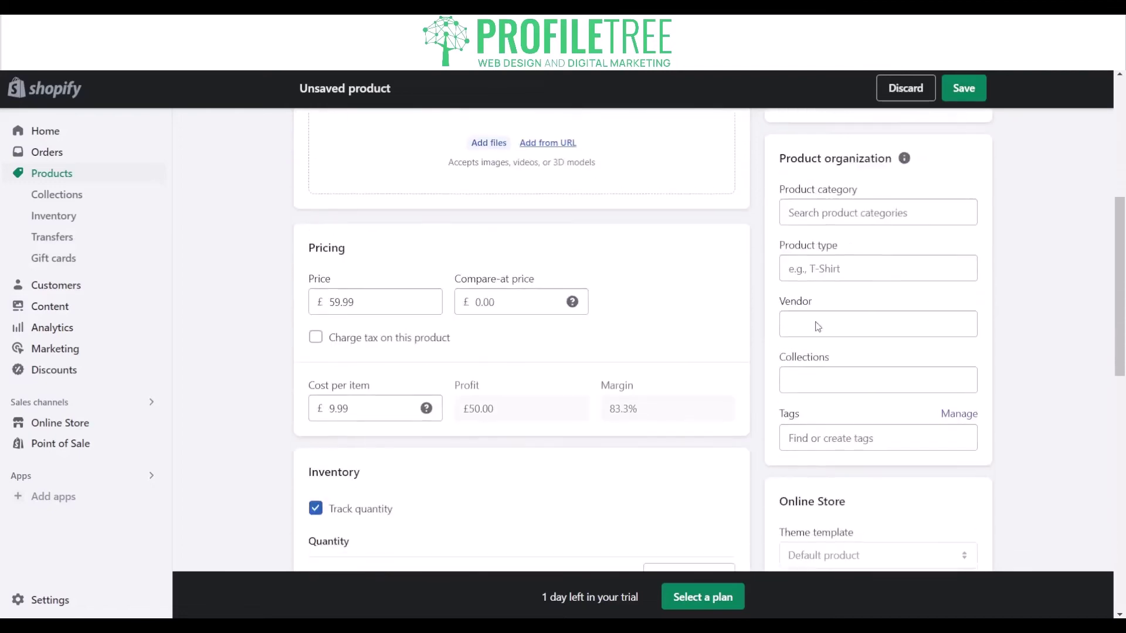
scroll(842, 527, "down", 10)
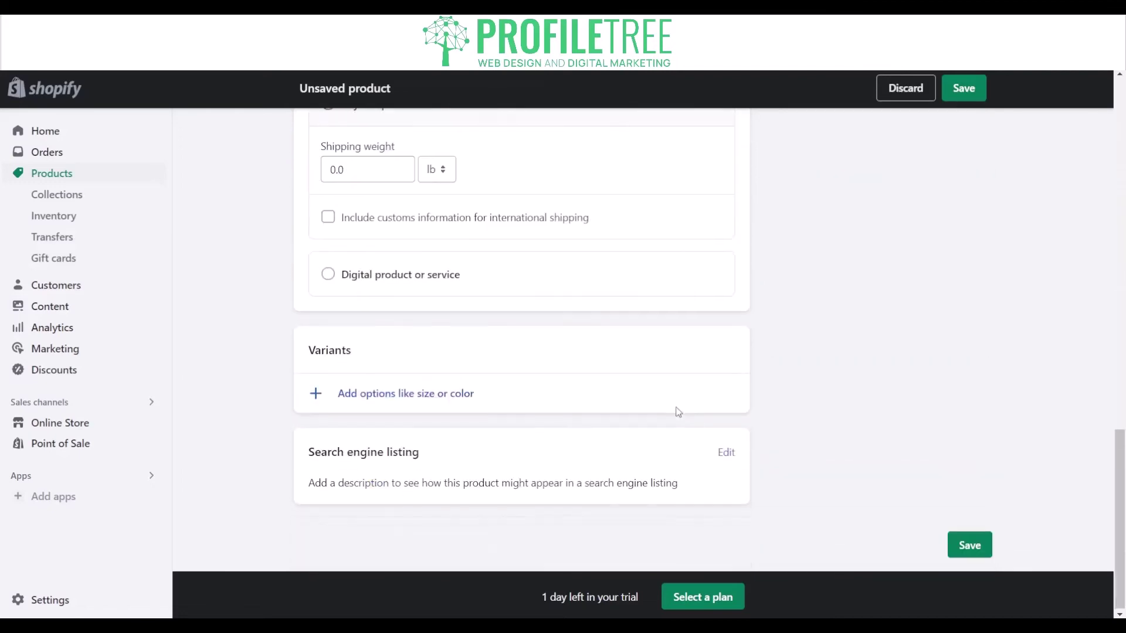
left_click(969, 545)
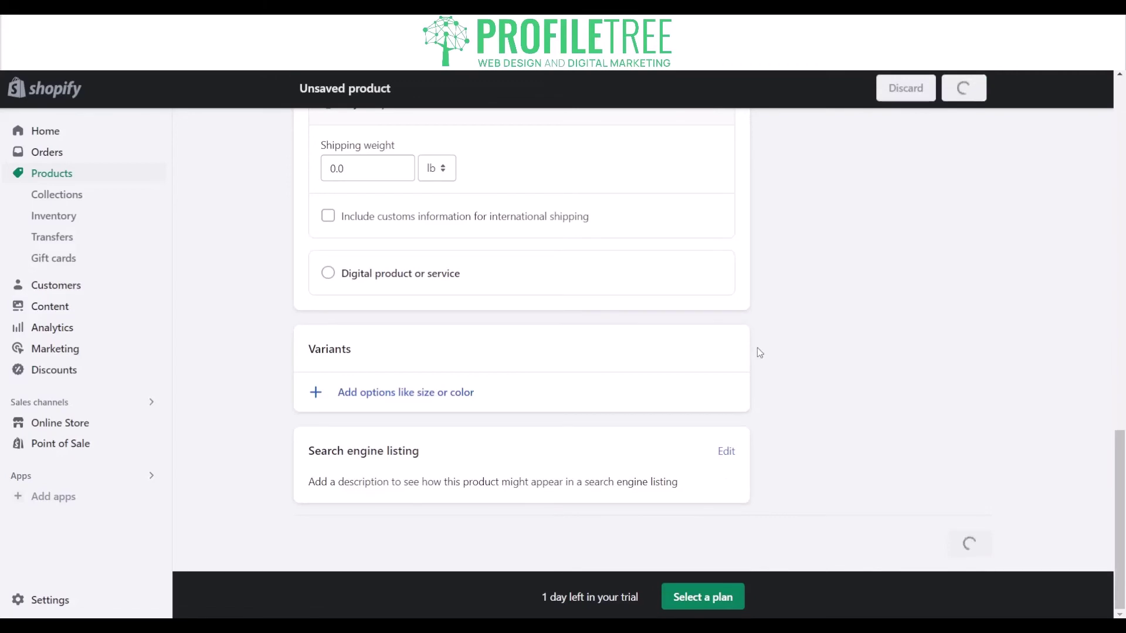
scroll(731, 297, "up", 1)
scroll(729, 295, "up", 15)
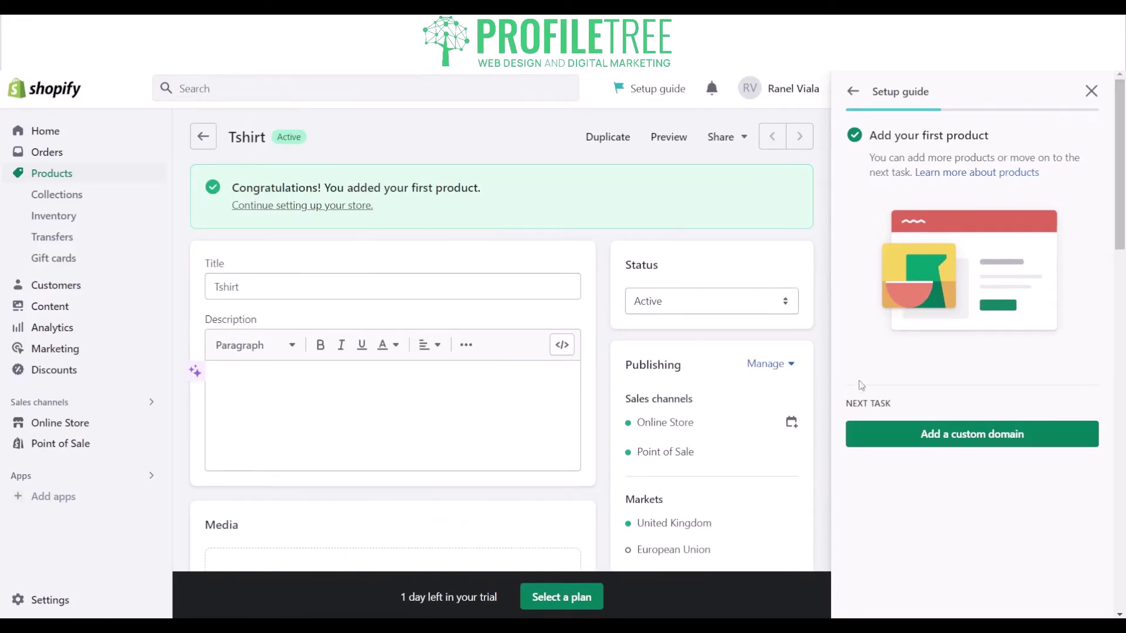
Step: From the Home page, start adding a custom domain by buying a new one
left_click(1091, 92)
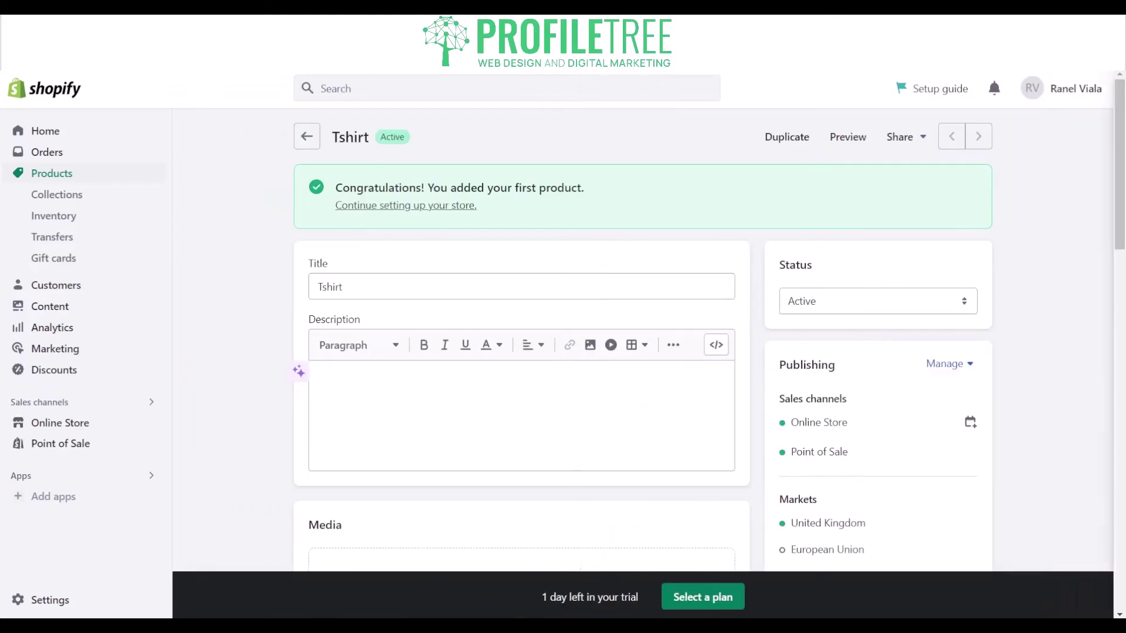
left_click(52, 135)
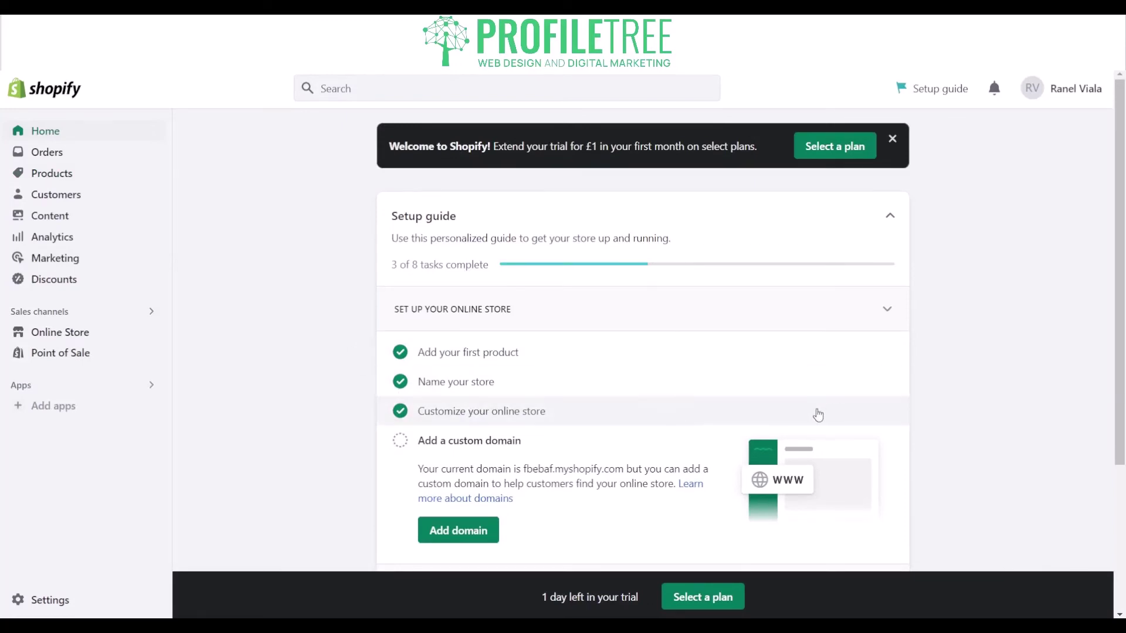
scroll(516, 435, "down", 1)
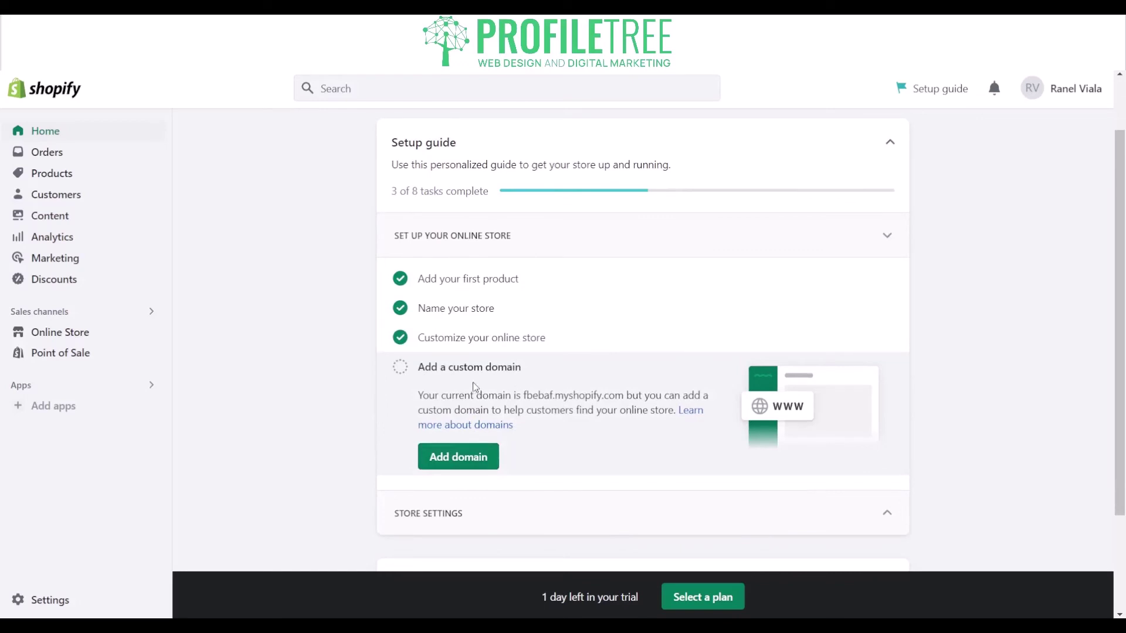
left_click(467, 458)
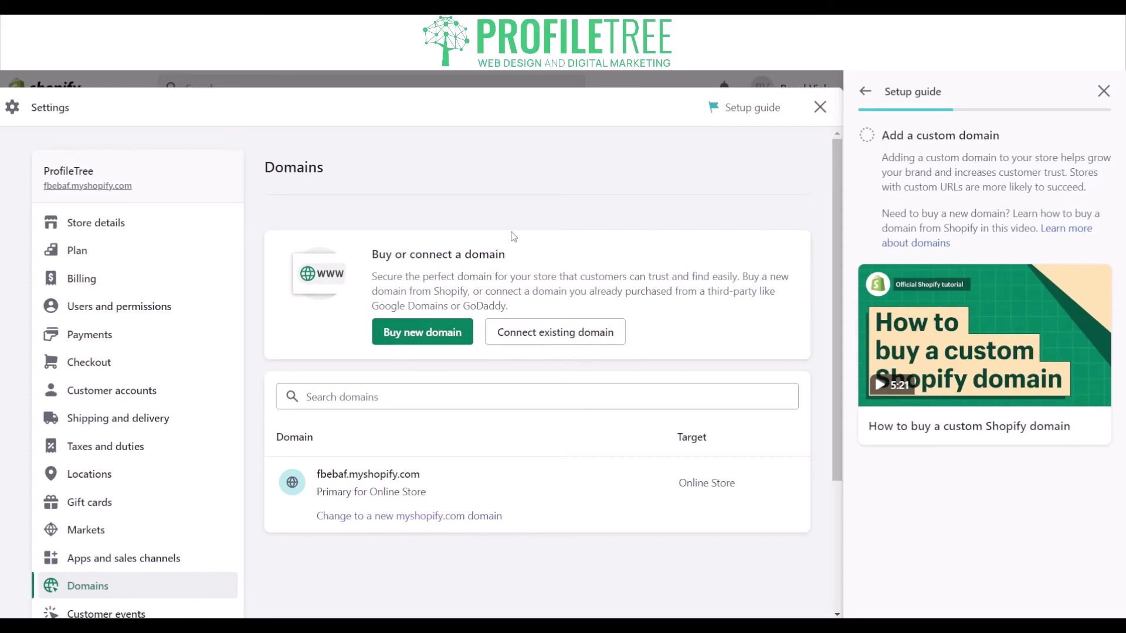
left_click(431, 340)
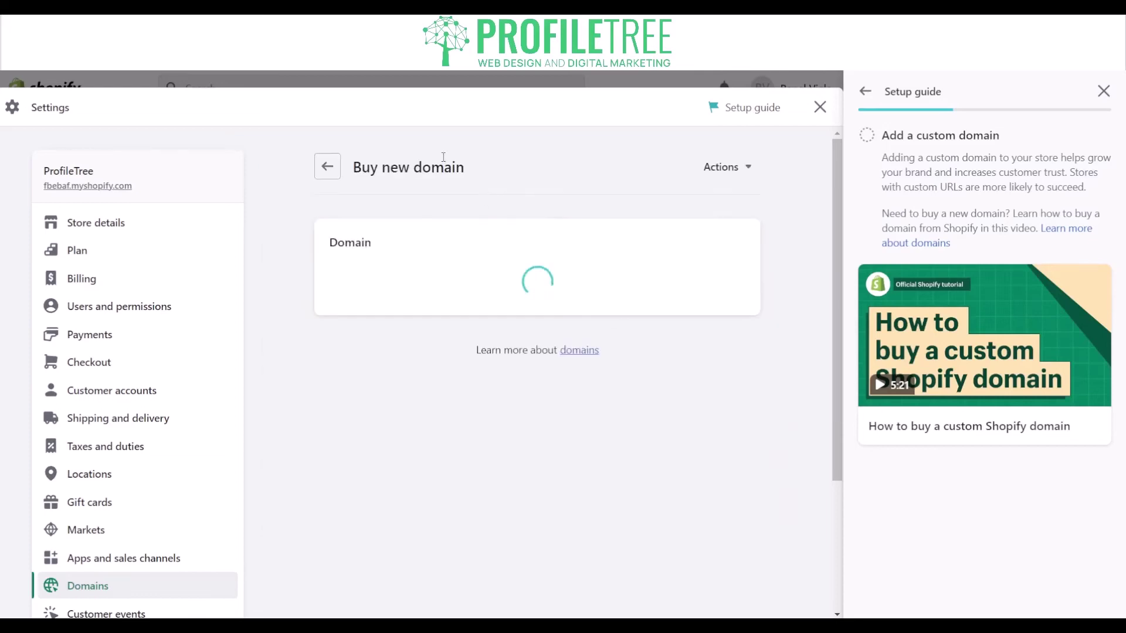
Step: Search profiletree.com, then profiletree.store at $9.00, and buy profiletree.store
type("profile")
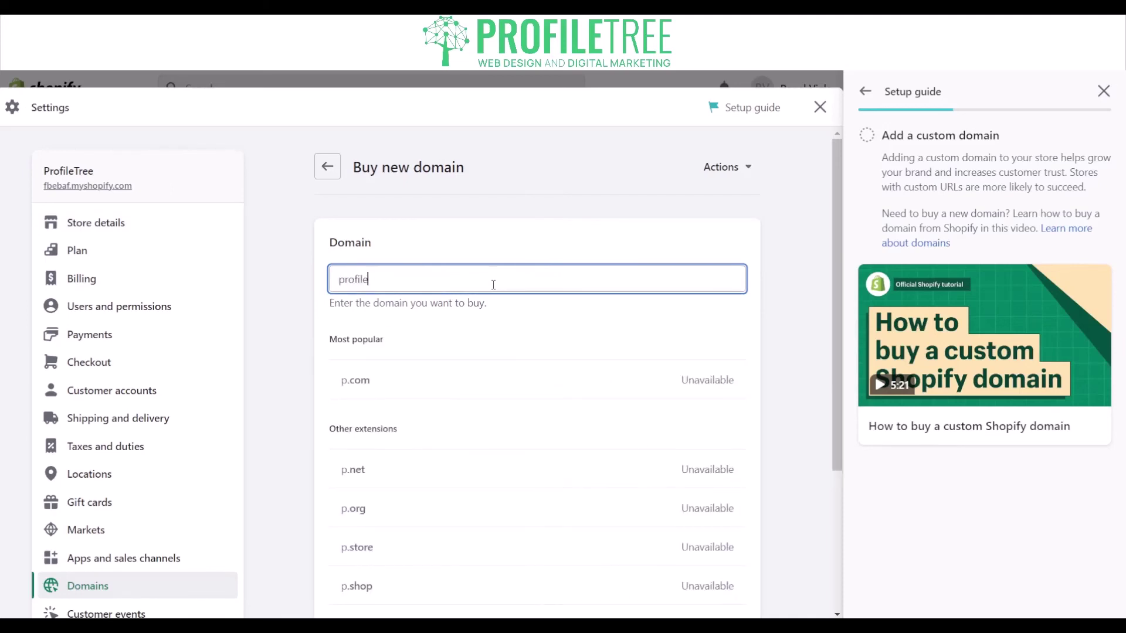
type("tree.com")
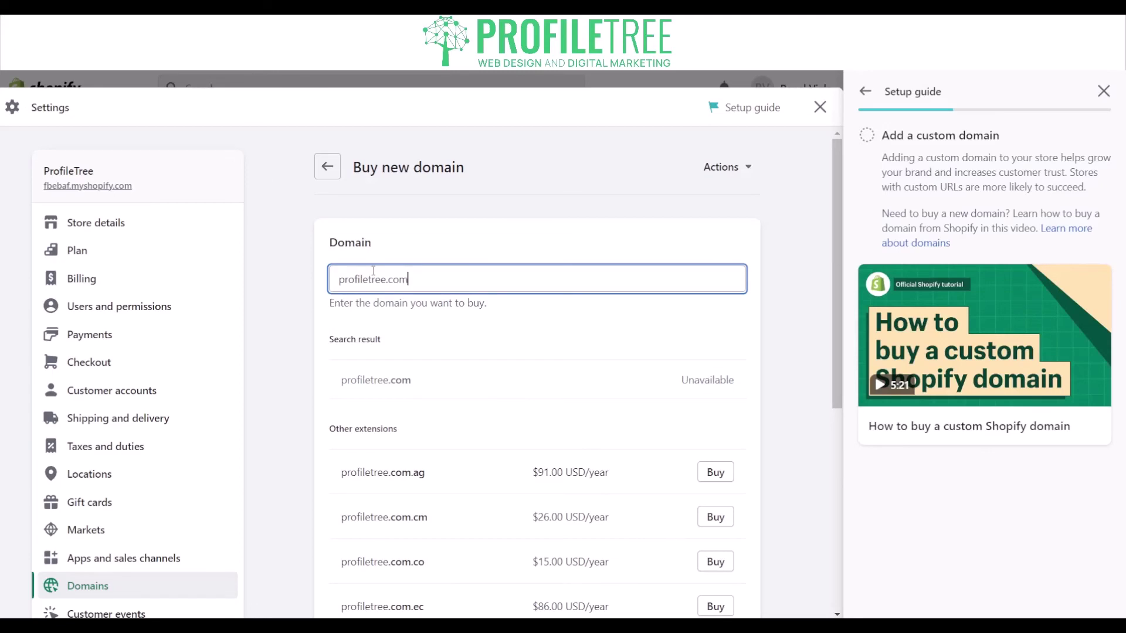
scroll(373, 270, "down", 2)
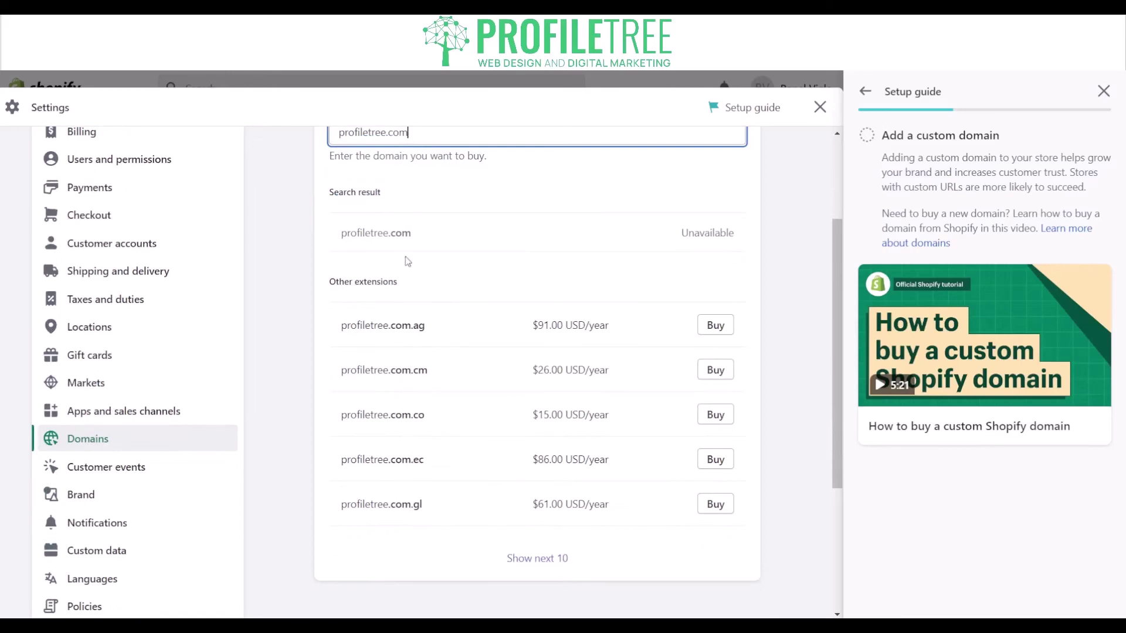
key("BackSpace")
key("BackSpace")
key("BackSpace")
type("store")
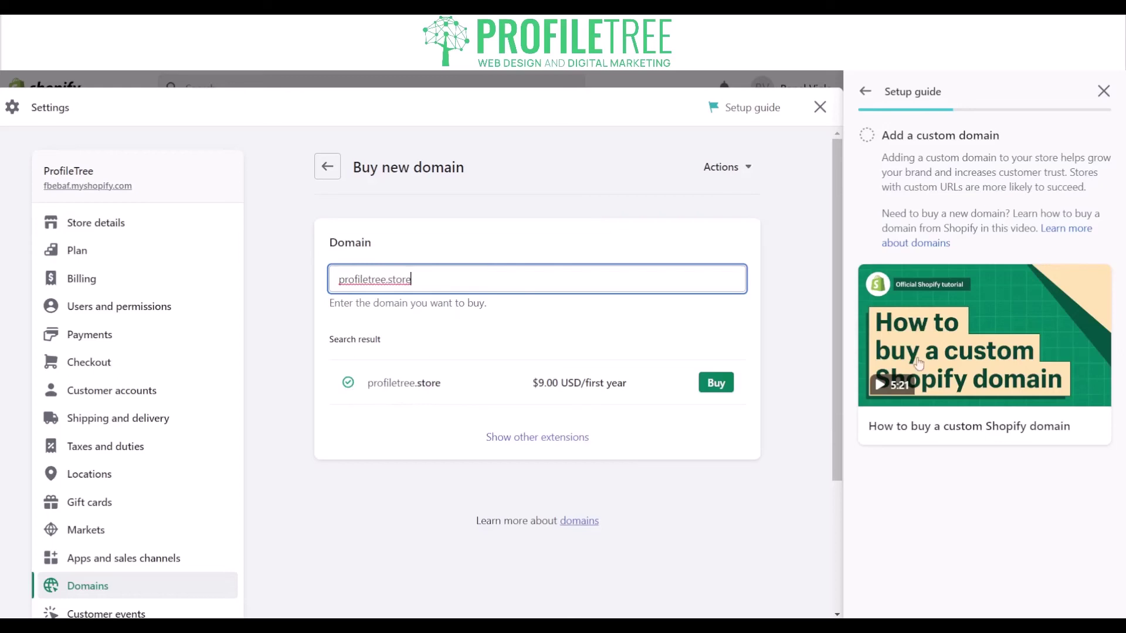
left_click_drag(538, 384, 582, 385)
left_click(653, 392)
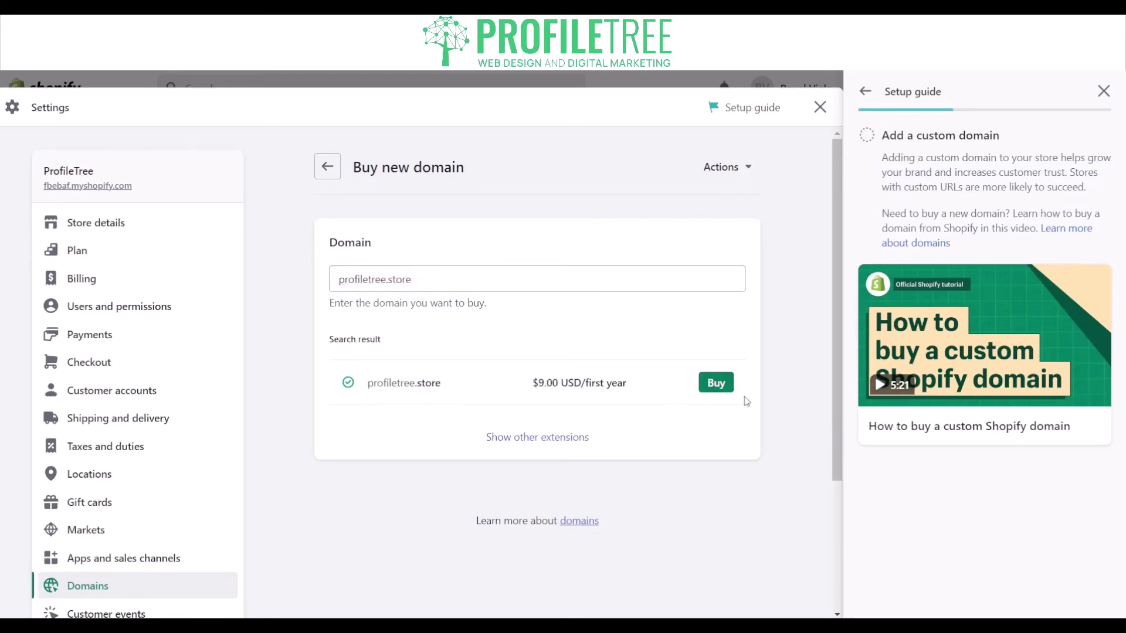
left_click(716, 383)
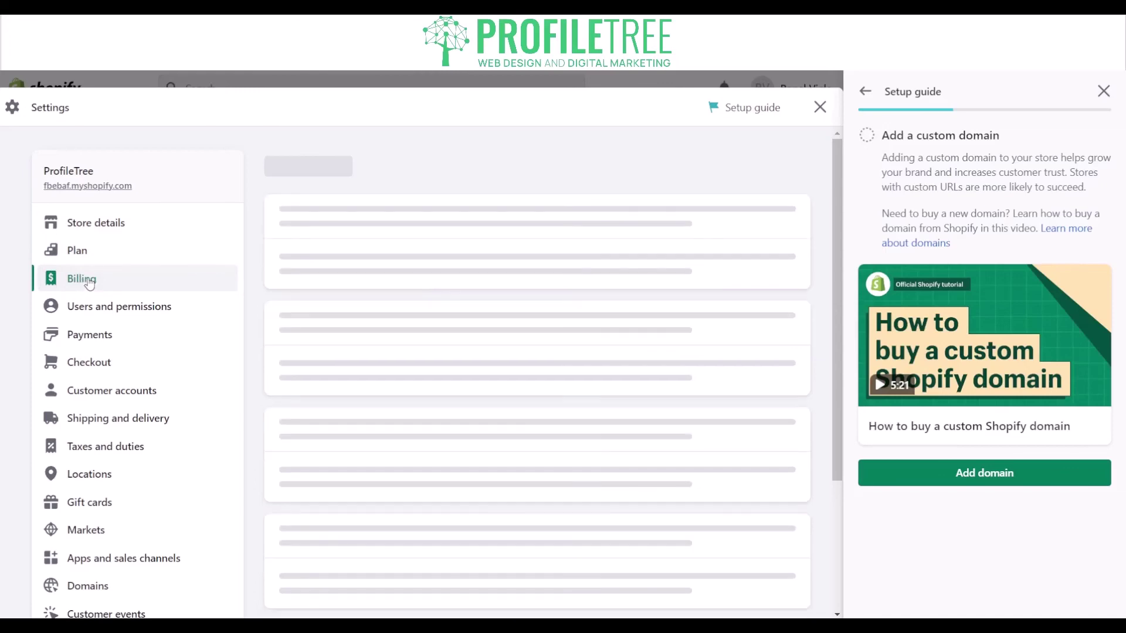
Step: Look over the Billing page, then close Settings to reach Home with 3 of 8 tasks done
scroll(410, 301, "down", 1)
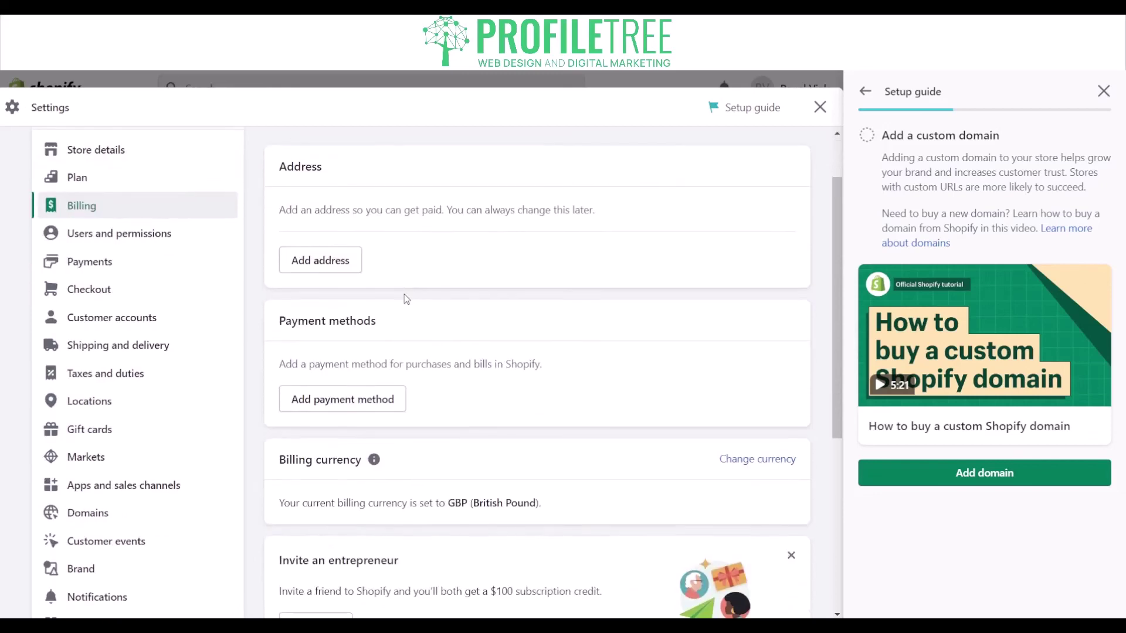
scroll(407, 299, "down", 5)
scroll(407, 298, "up", 5)
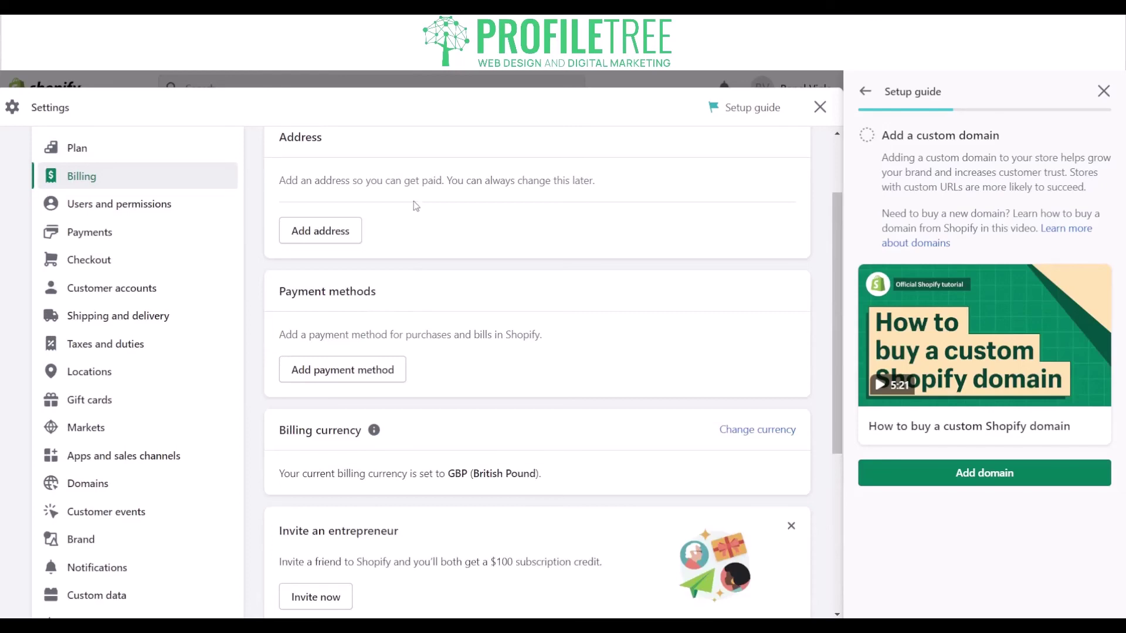
scroll(493, 209, "up", 2)
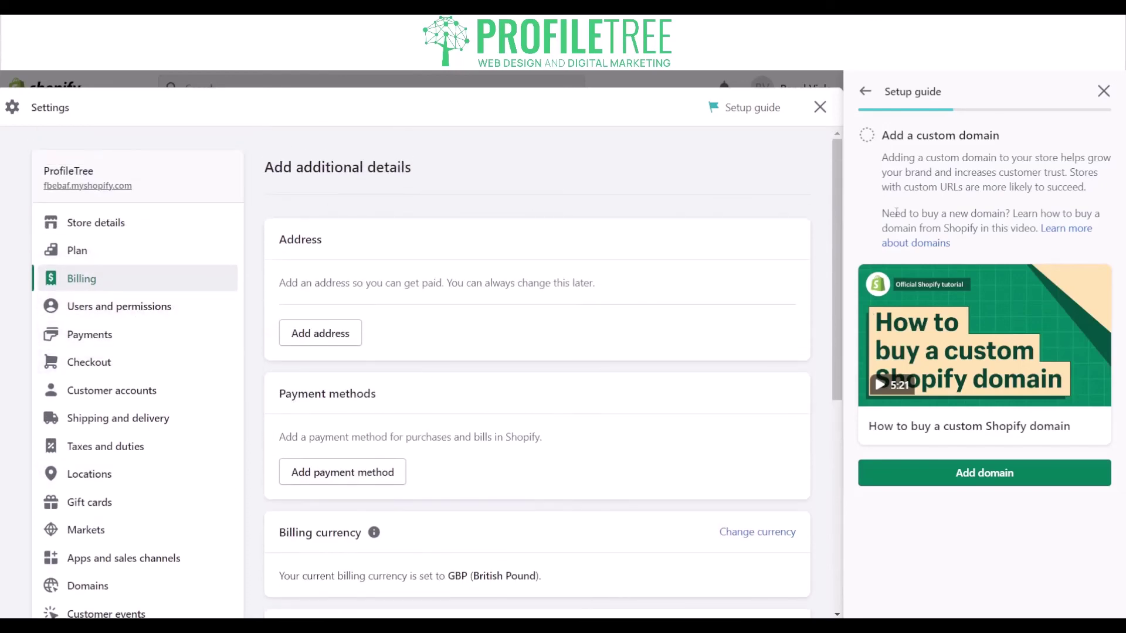
left_click(819, 107)
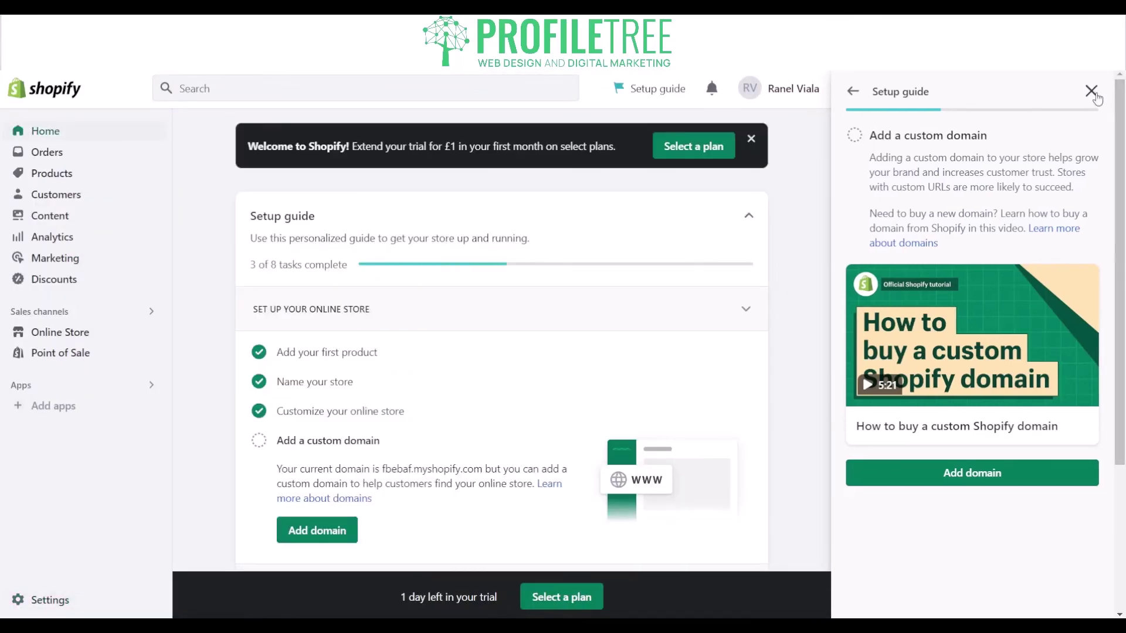
Step: Toggle the setup guide sections, leaving Store settings expanded with privacy, payments, shipping and VAT tasks
left_click(1091, 91)
scroll(451, 352, "down", 3)
scroll(446, 311, "up", 1)
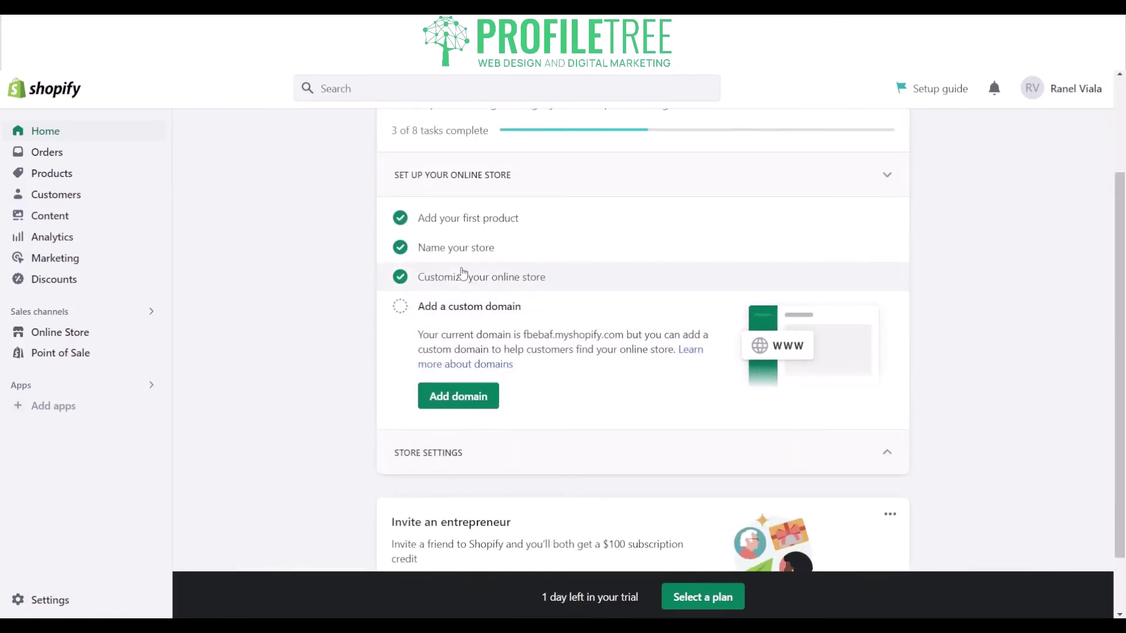
left_click(495, 179)
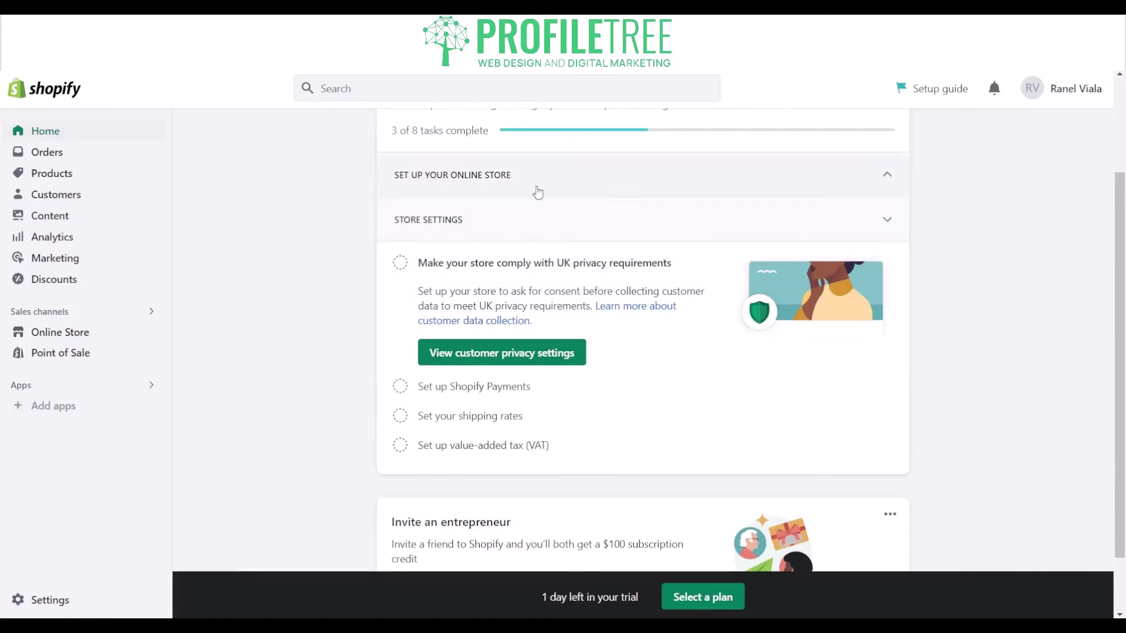
left_click(550, 223)
scroll(551, 231, "down", 1)
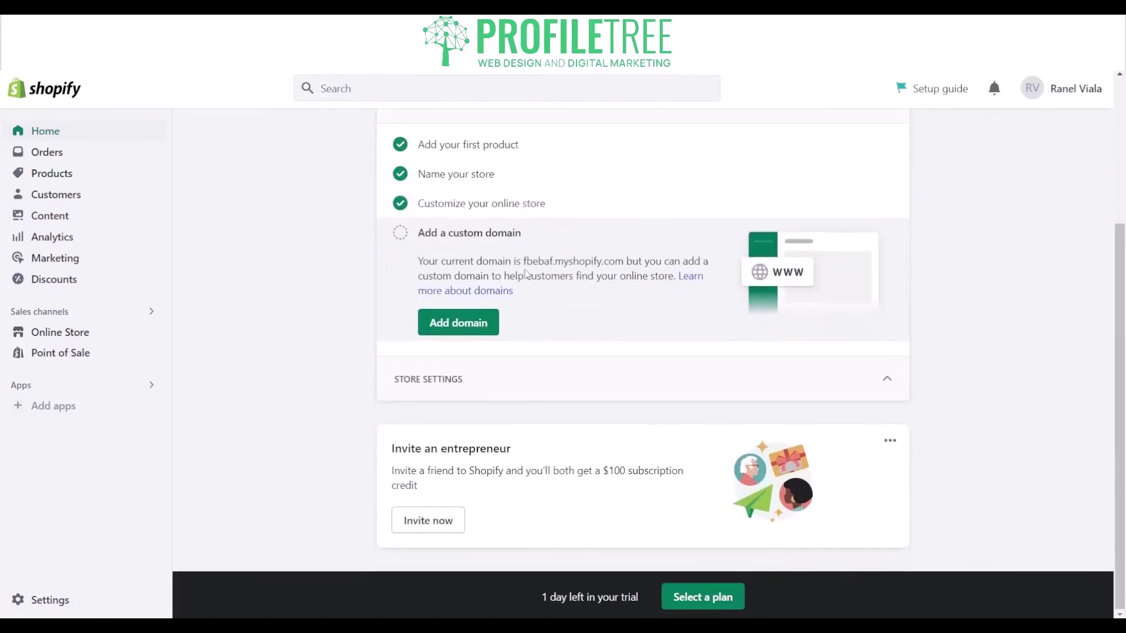
left_click(519, 378)
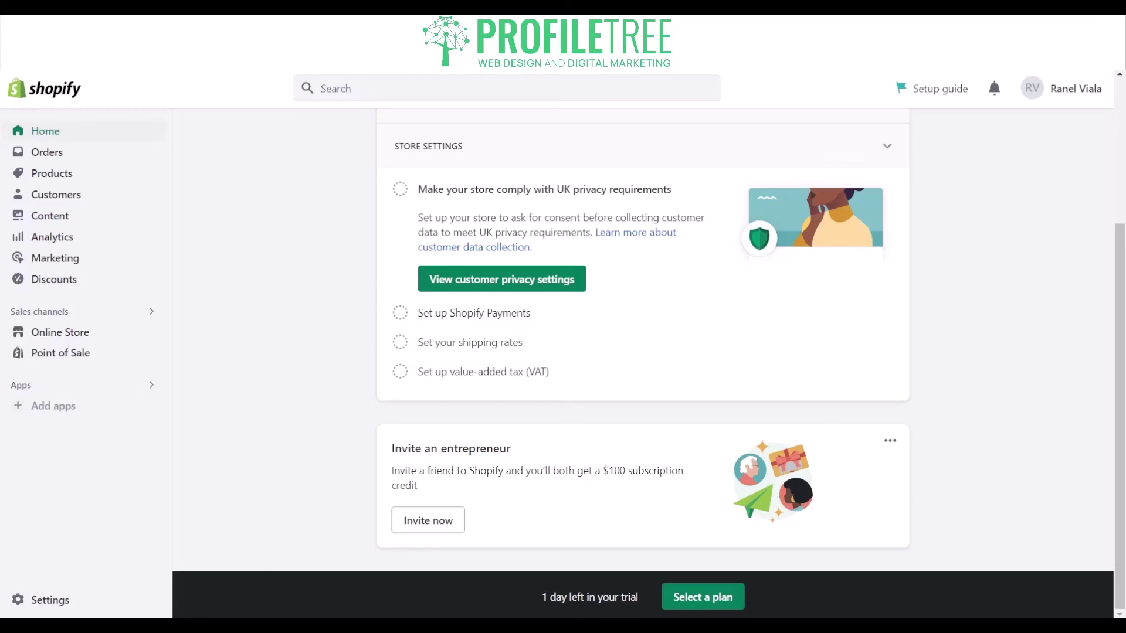
Step: Browse Customers, Metaobjects and Products, briefly selecting and deselecting the Tshirt product
left_click(52, 199)
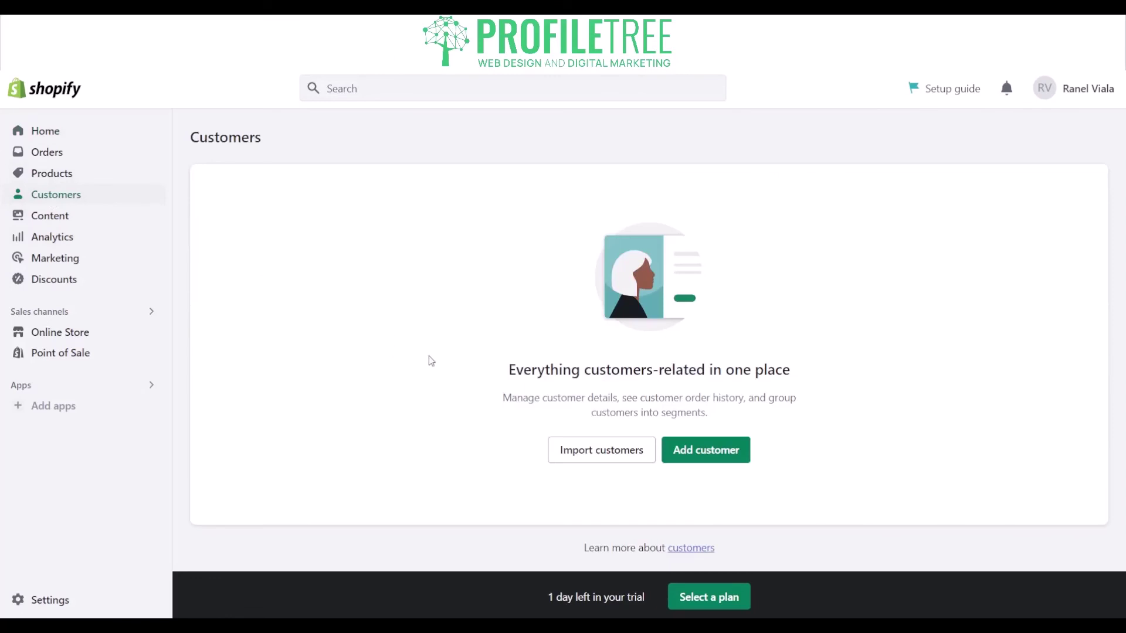
left_click(41, 216)
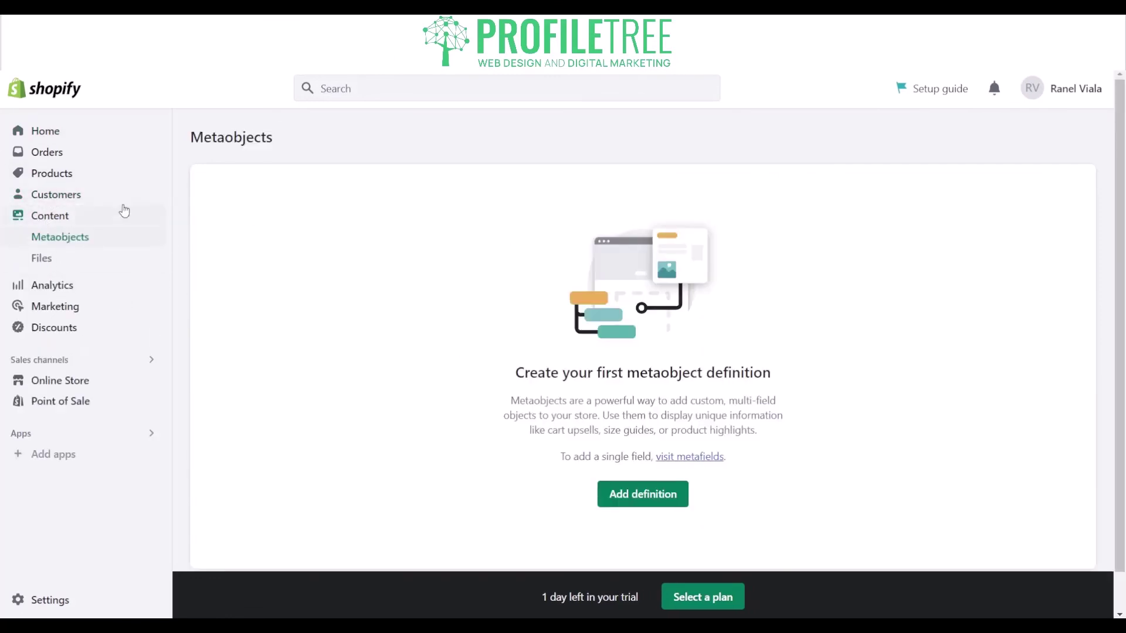
left_click(64, 174)
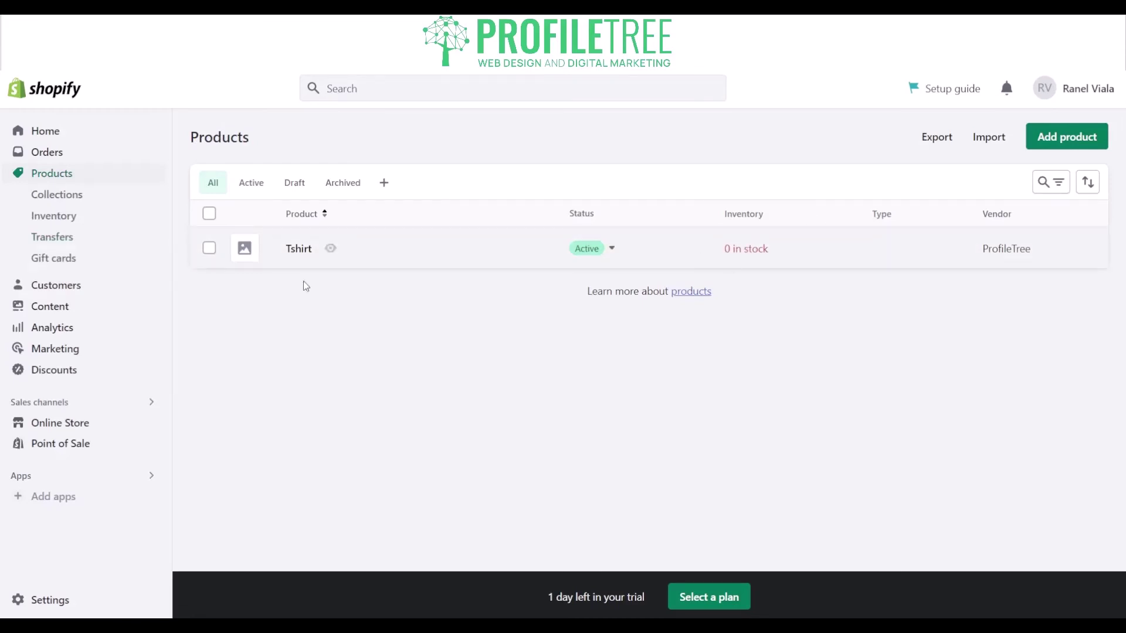
left_click(209, 248)
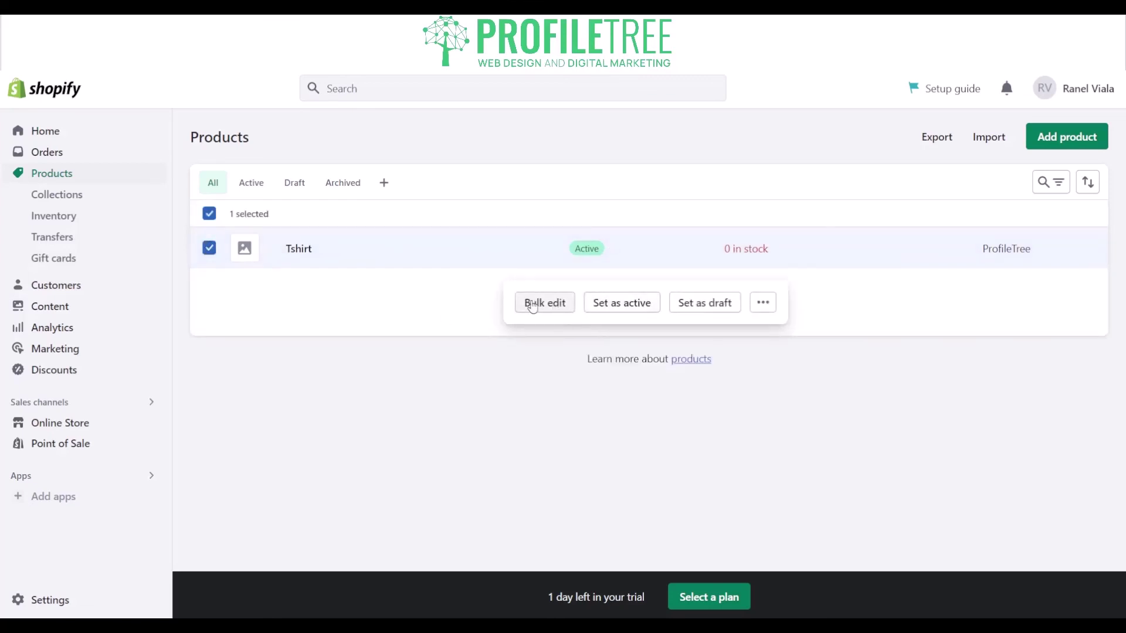
left_click(211, 248)
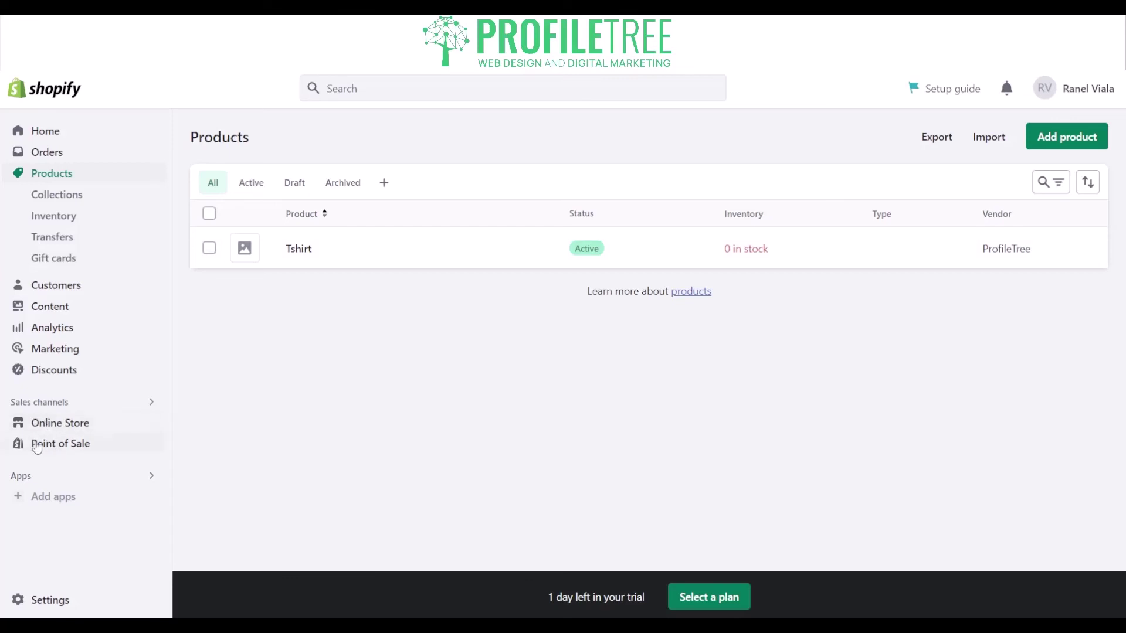
Step: Go back Home and expand the Customize your online store step
left_click(54, 132)
scroll(472, 352, "down", 2)
left_click(478, 263)
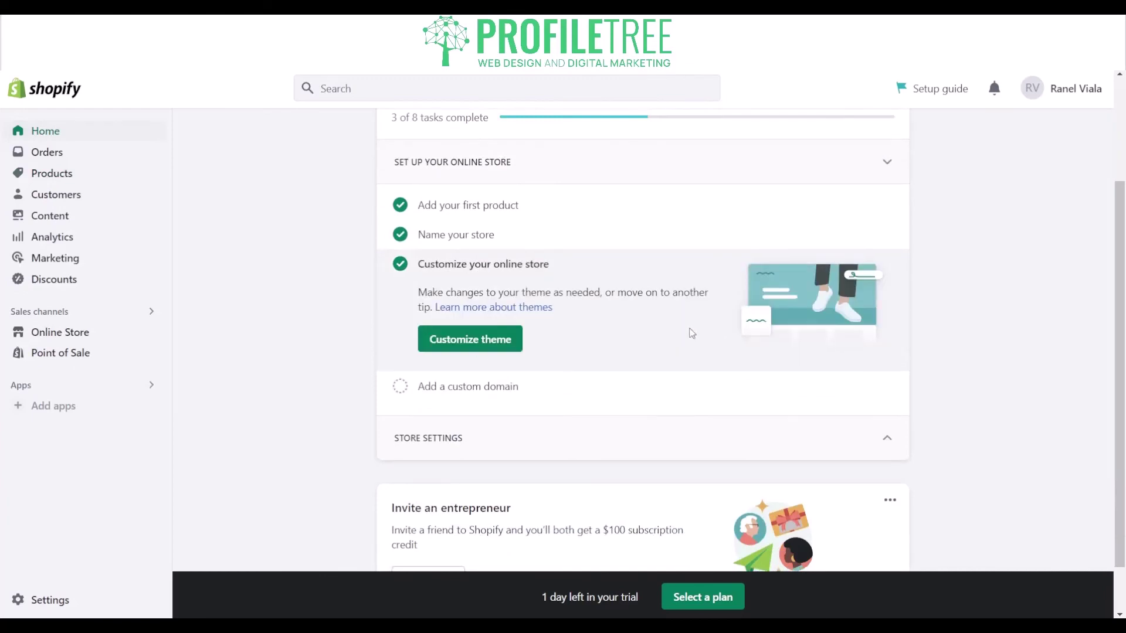
Step: Go to the online store themes and customize the Dawn theme
left_click(488, 339)
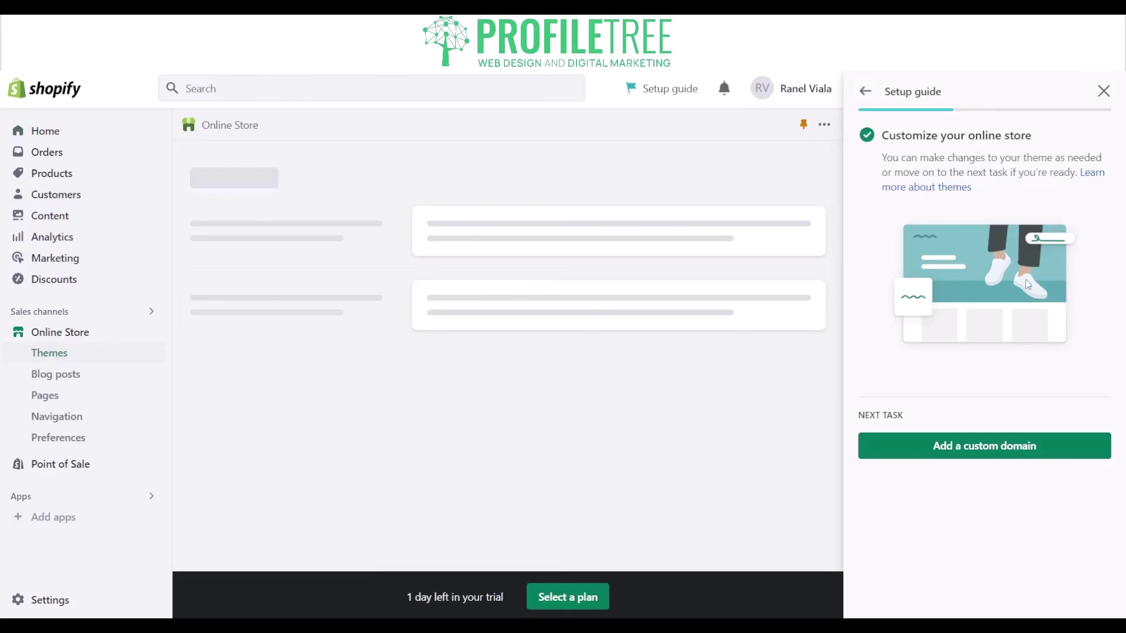
left_click(1104, 92)
scroll(719, 386, "down", 3)
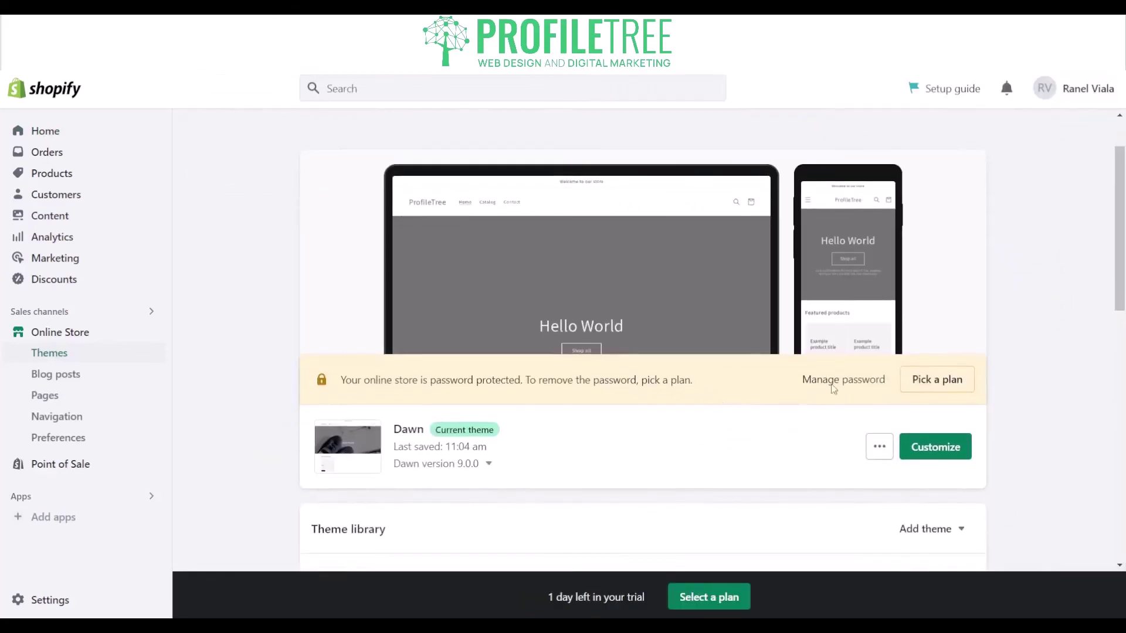
left_click(920, 445)
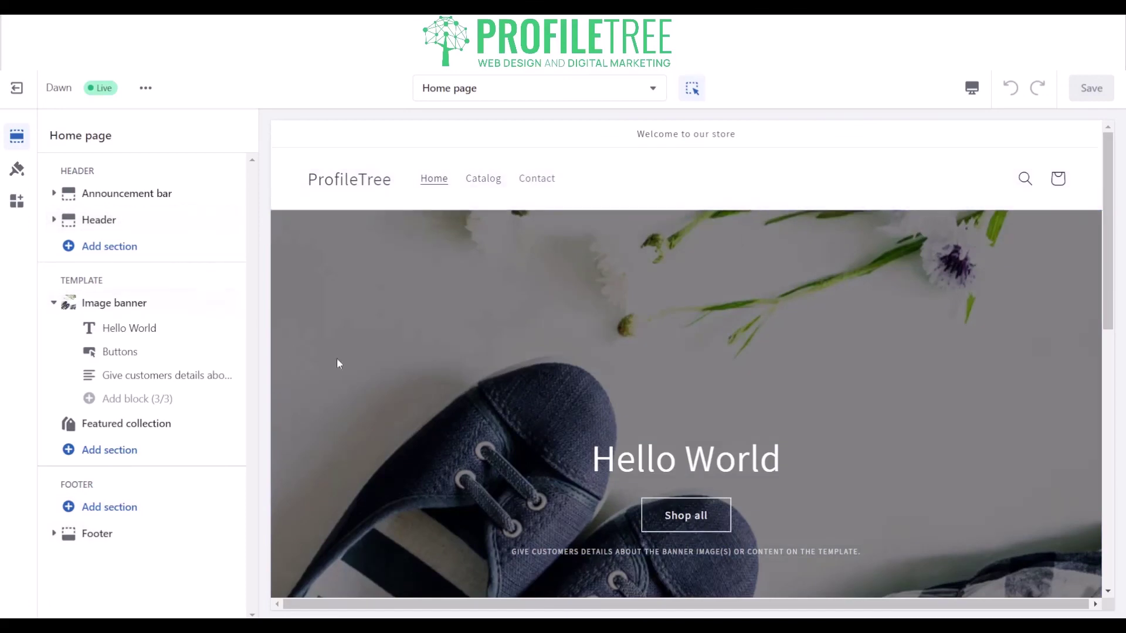
Step: Select the Image banner section, then use App embeds to view the 119 Online Store 2.0 apps
scroll(465, 332, "down", 5)
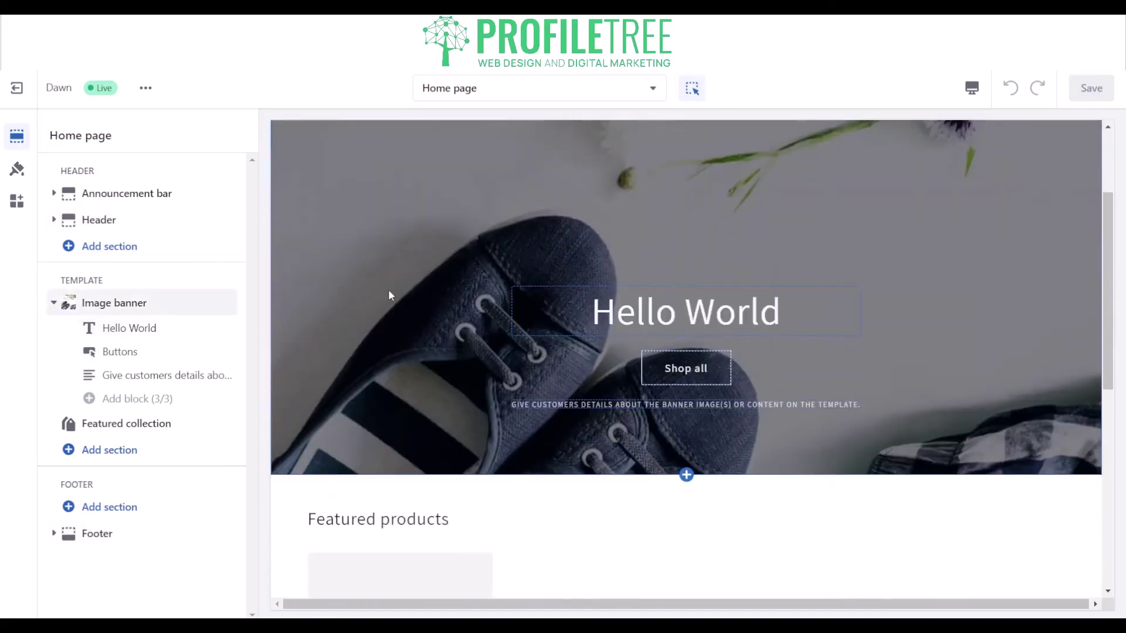
left_click(302, 305)
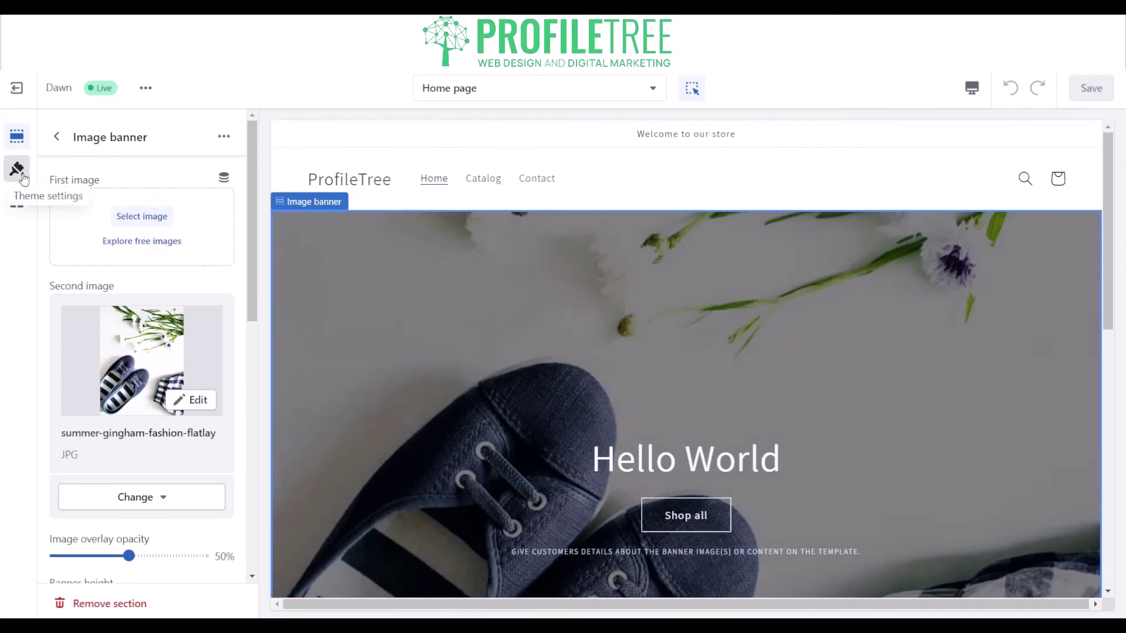
left_click(17, 201)
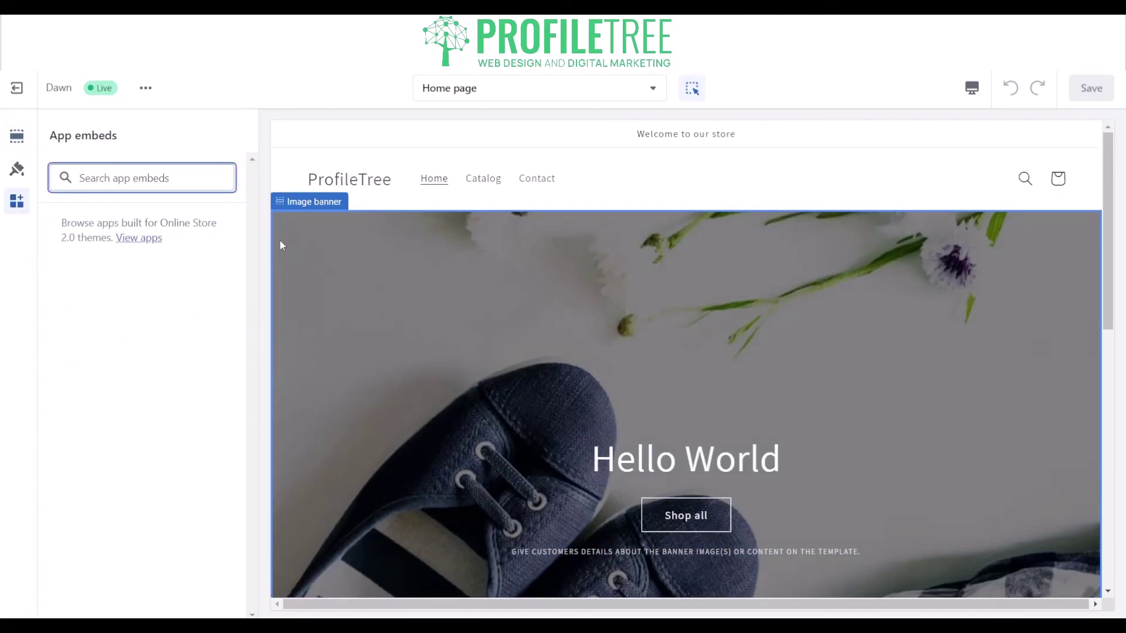
left_click(138, 238)
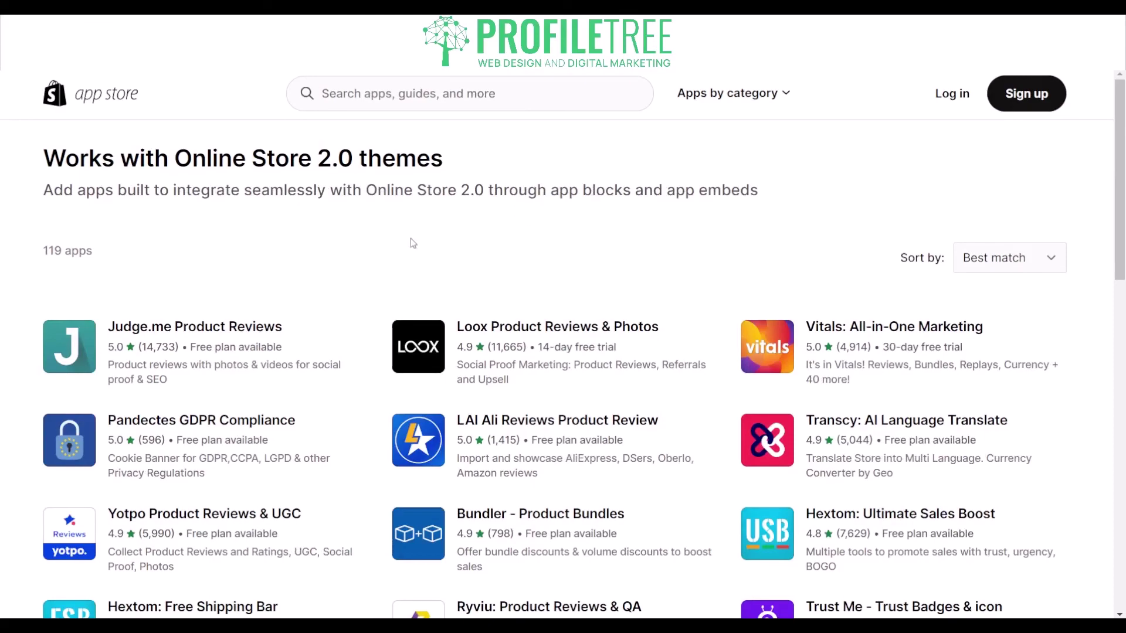
Step: Search the Shopify App Store for SEO apps
scroll(359, 234, "down", 4)
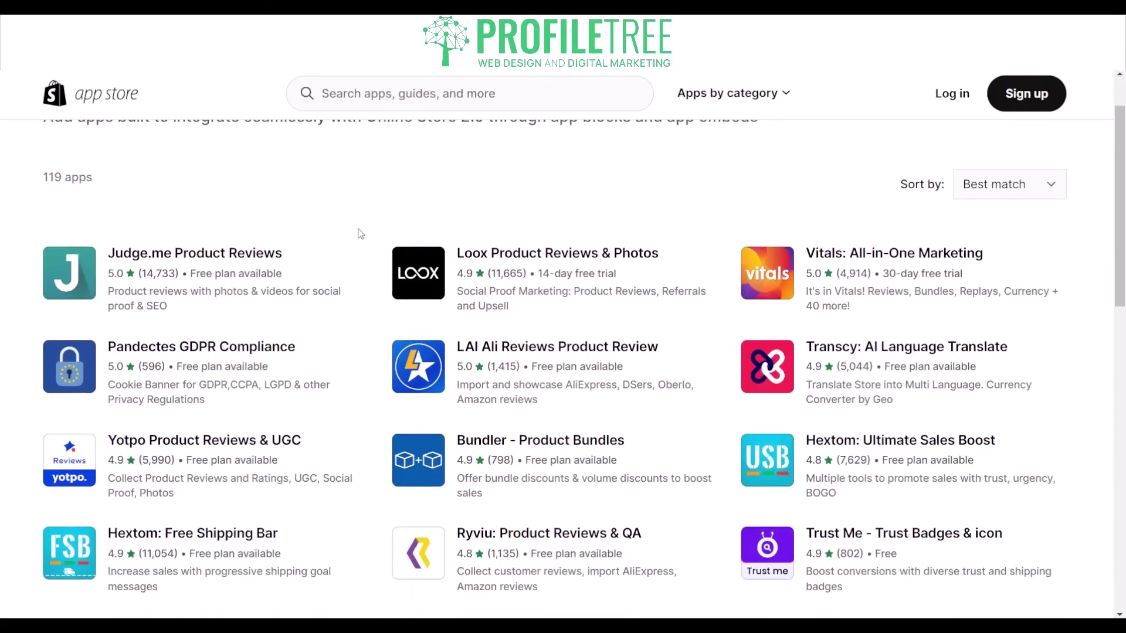
scroll(282, 493, "down", 3)
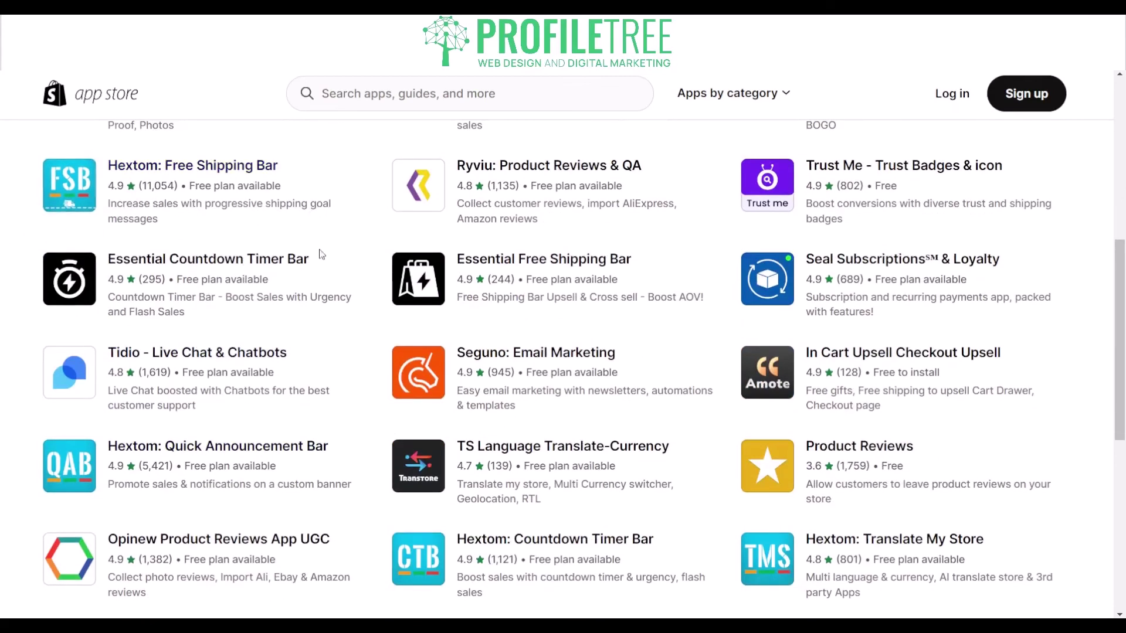
scroll(356, 416, "down", 5)
scroll(357, 416, "up", 12)
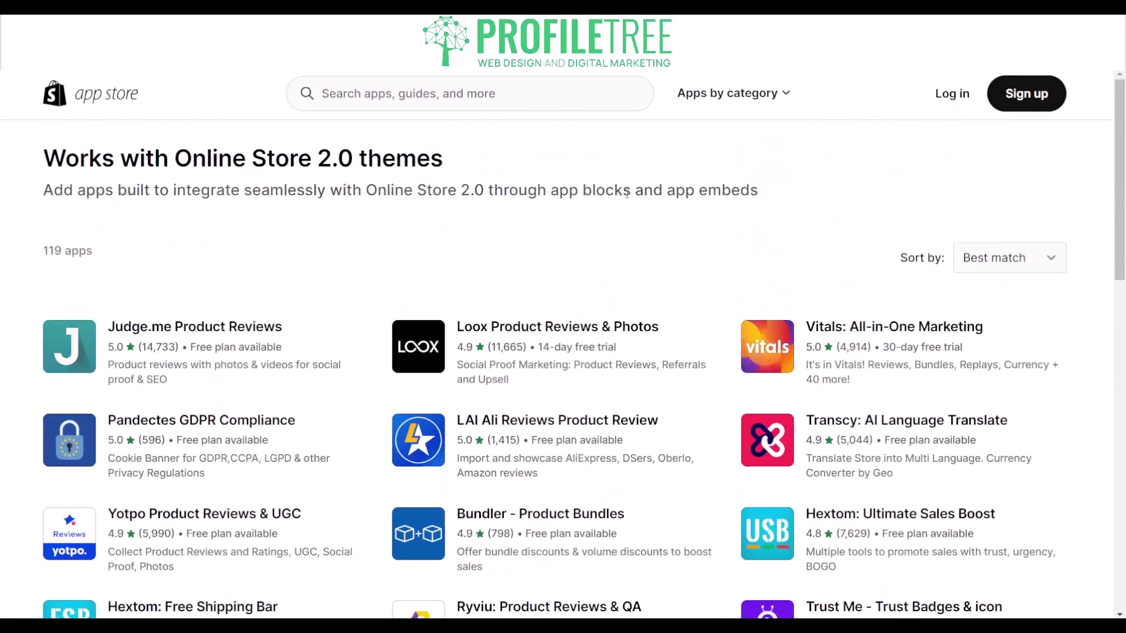
left_click(438, 97)
type("SEO")
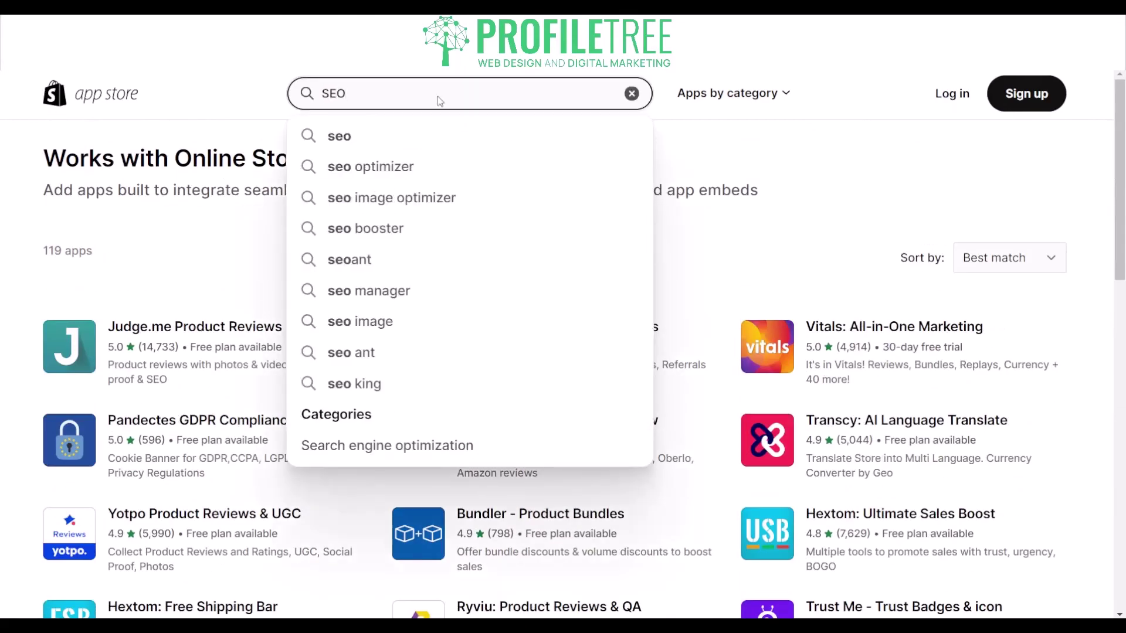
key("Return")
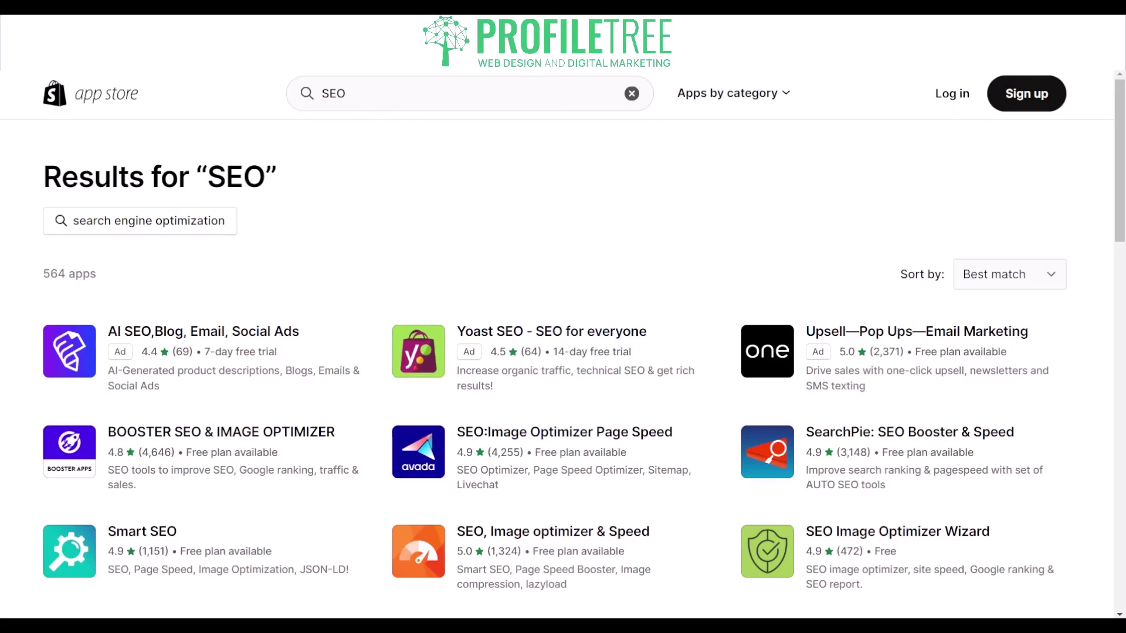
Step: Review the 564 SEO results and Apps by category list, then exit the Dawn theme editor
scroll(563, 352, "down", 5)
scroll(563, 352, "up", 5)
left_click(727, 93)
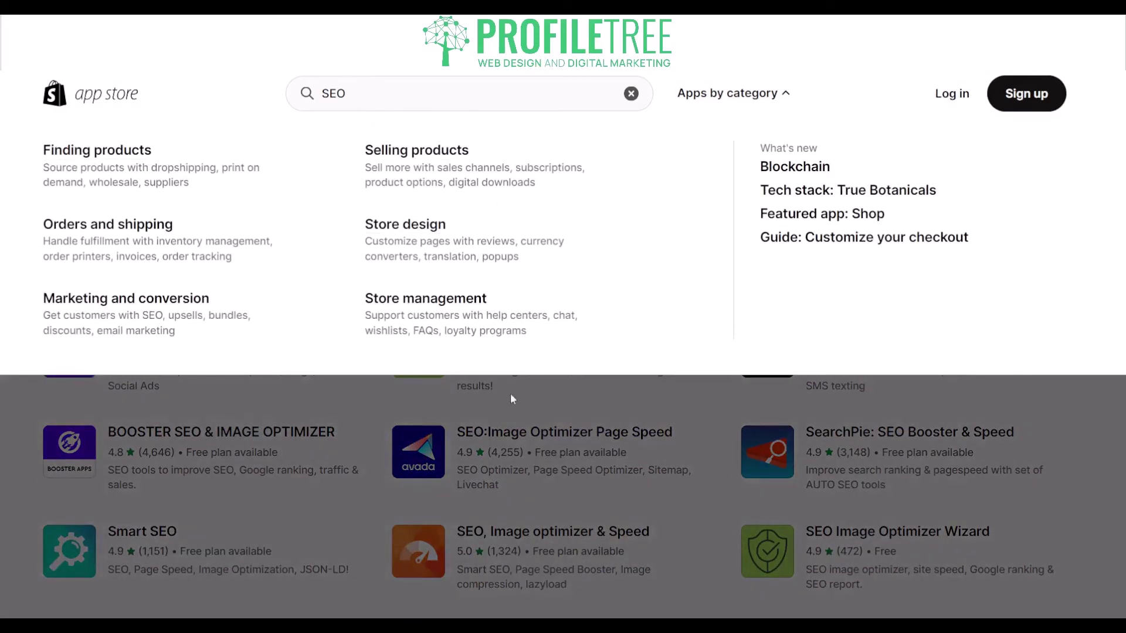
left_click(760, 400)
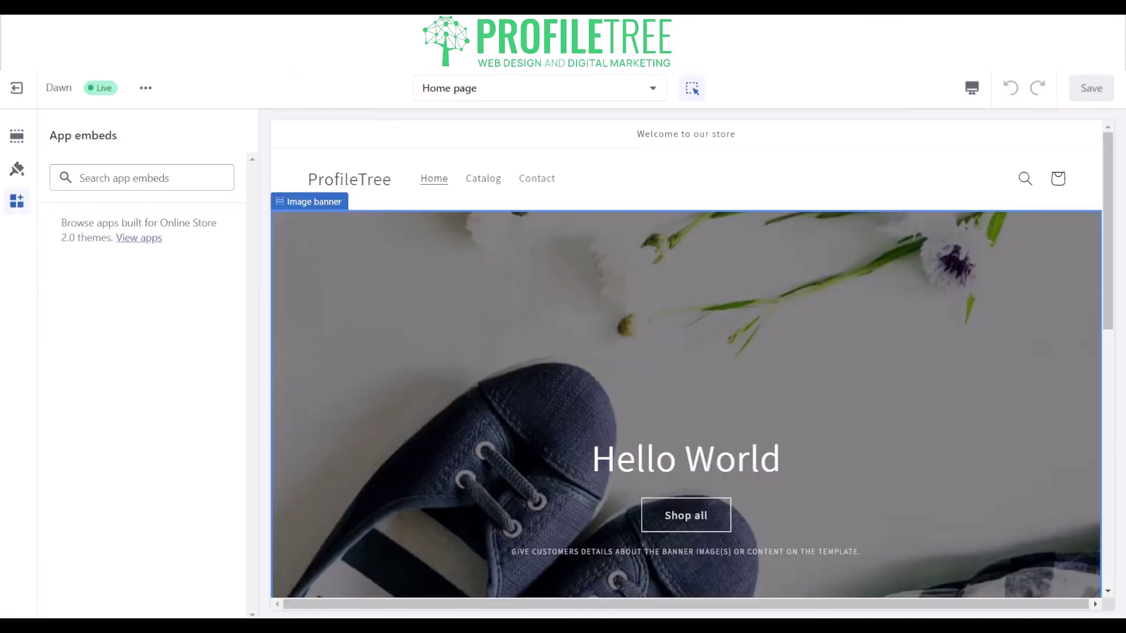
left_click(17, 88)
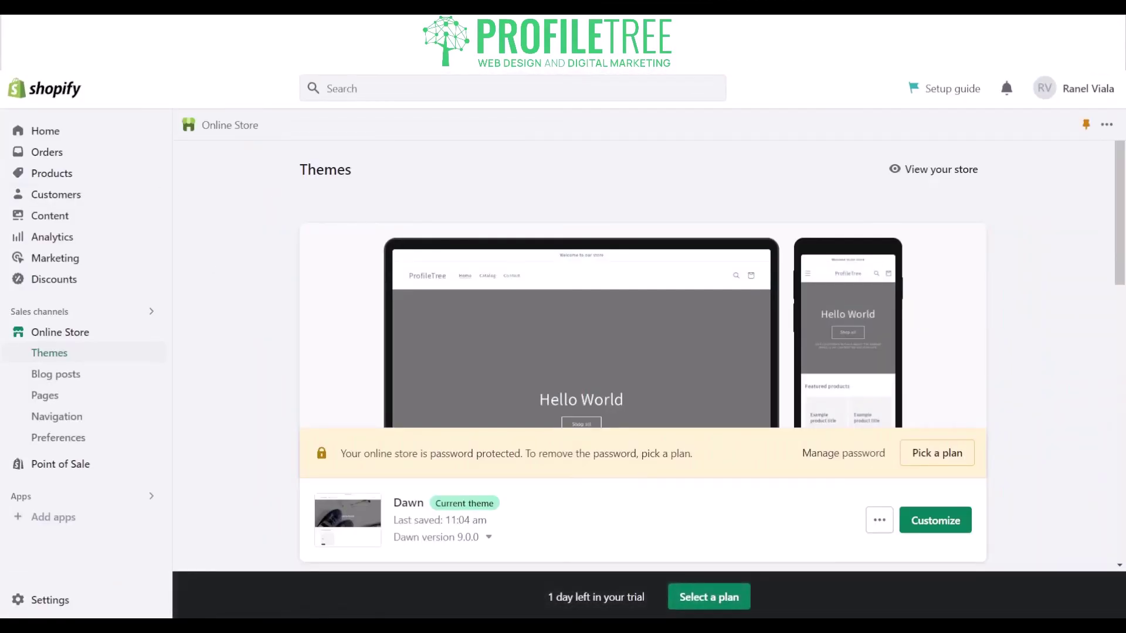